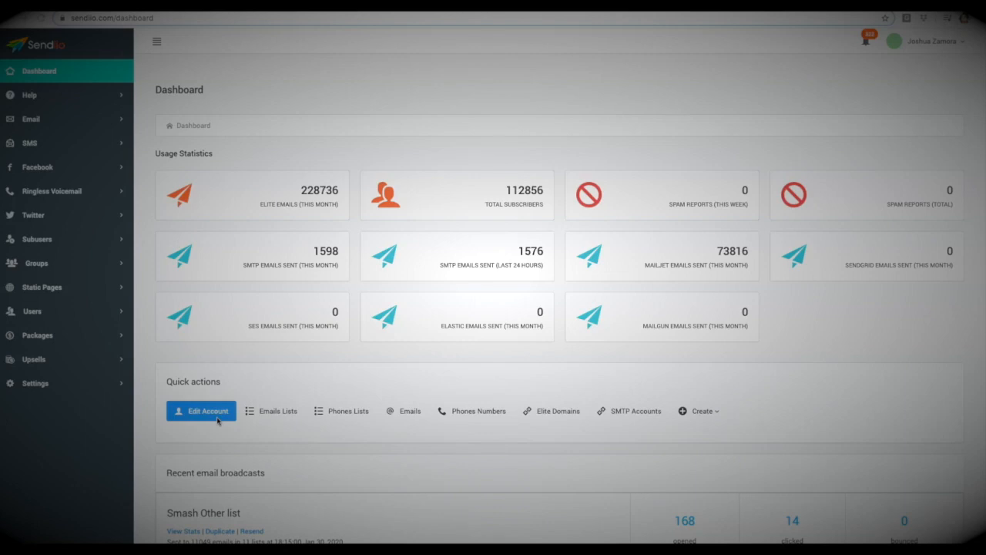
pyautogui.click(267, 355)
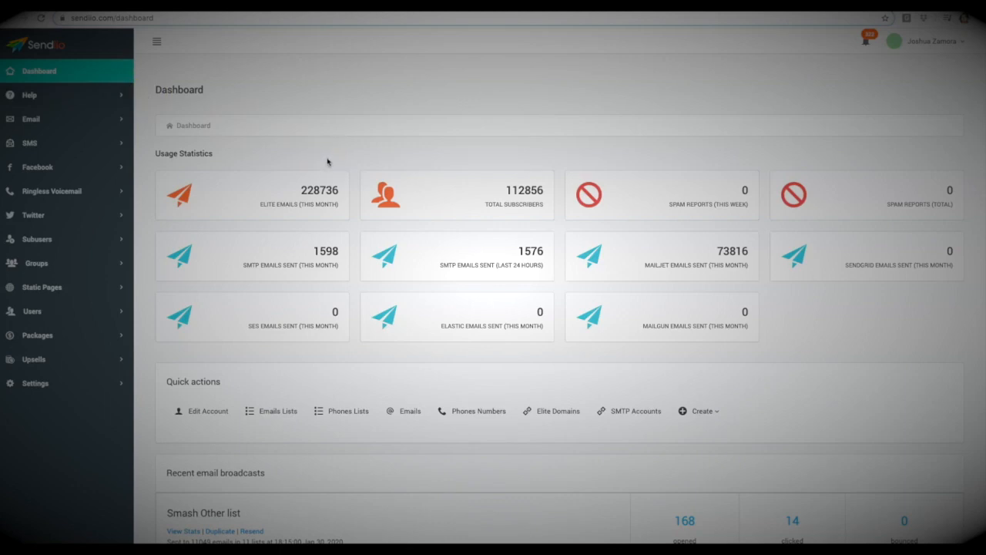
pyautogui.click(71, 100)
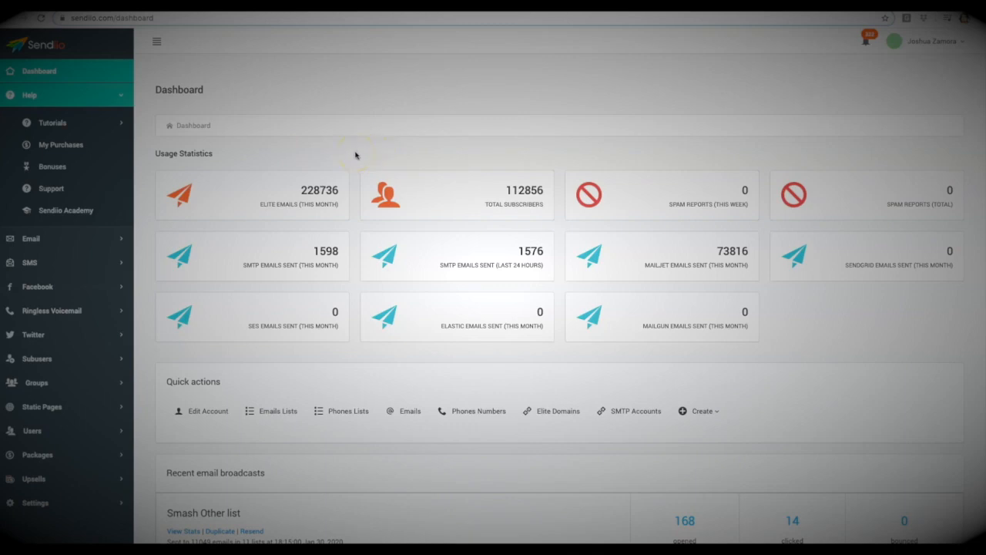
pyautogui.click(316, 151)
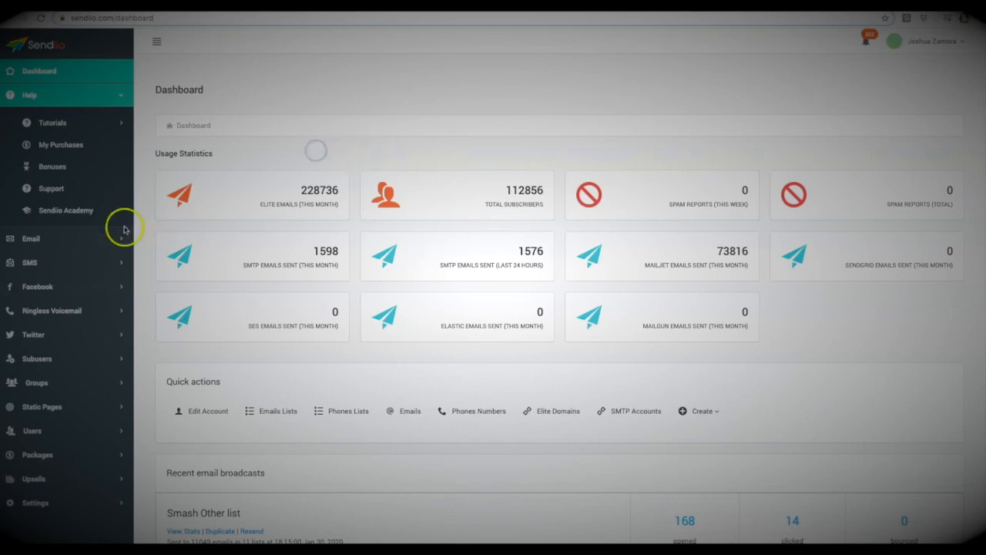
# Step: Open the form for adding a new email list
pyautogui.click(31, 238)
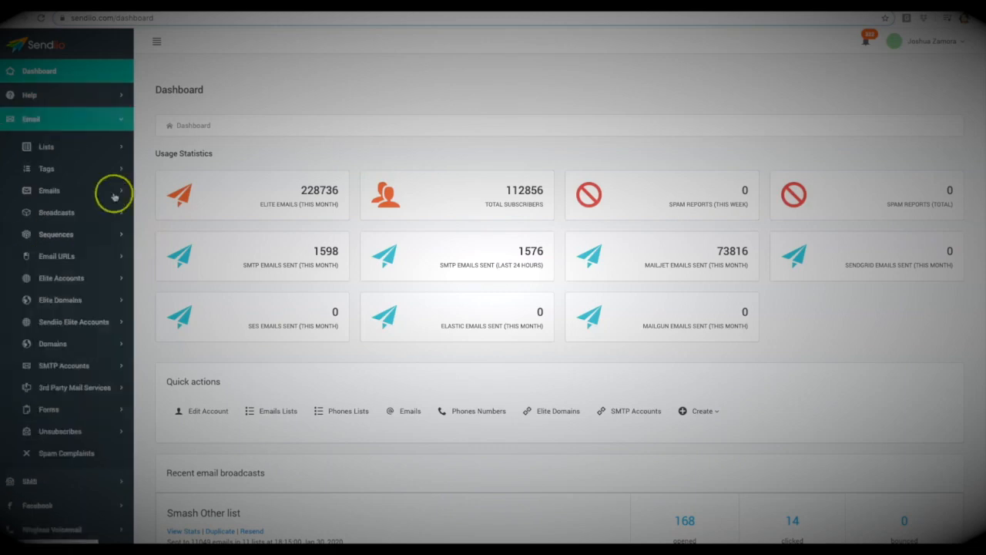
pyautogui.click(51, 149)
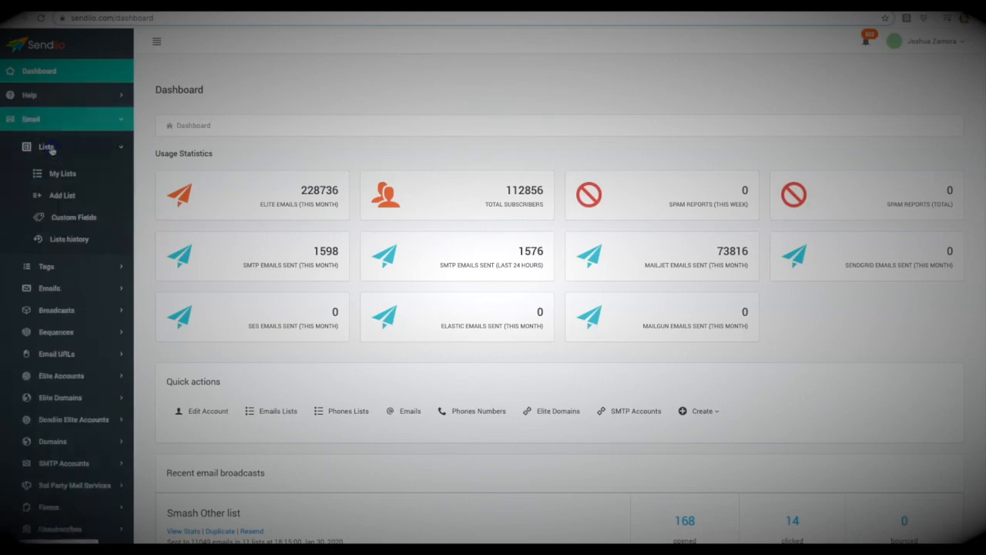
pyautogui.click(67, 196)
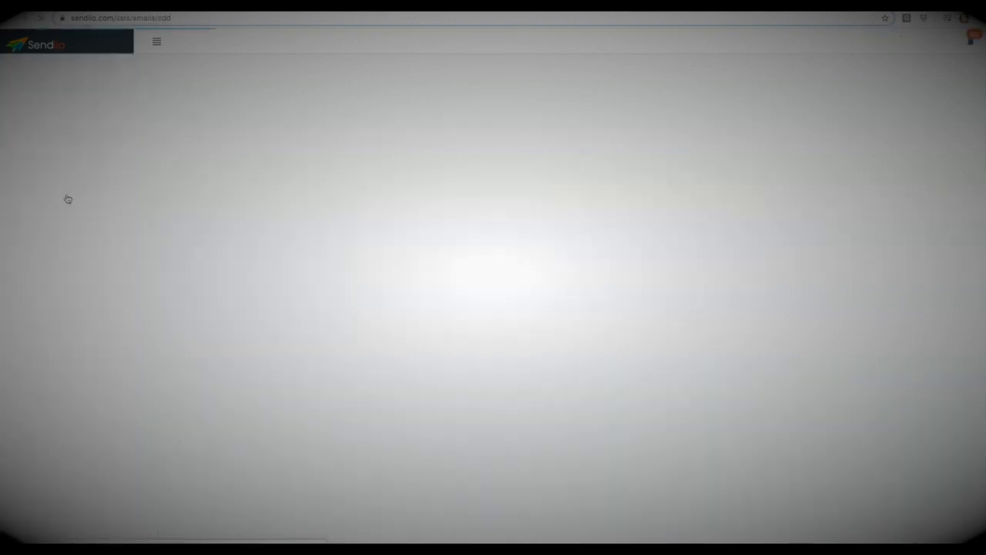
# Step: Name the new list "Demo 2.0" and enter "Description" as its description
pyautogui.click(401, 165)
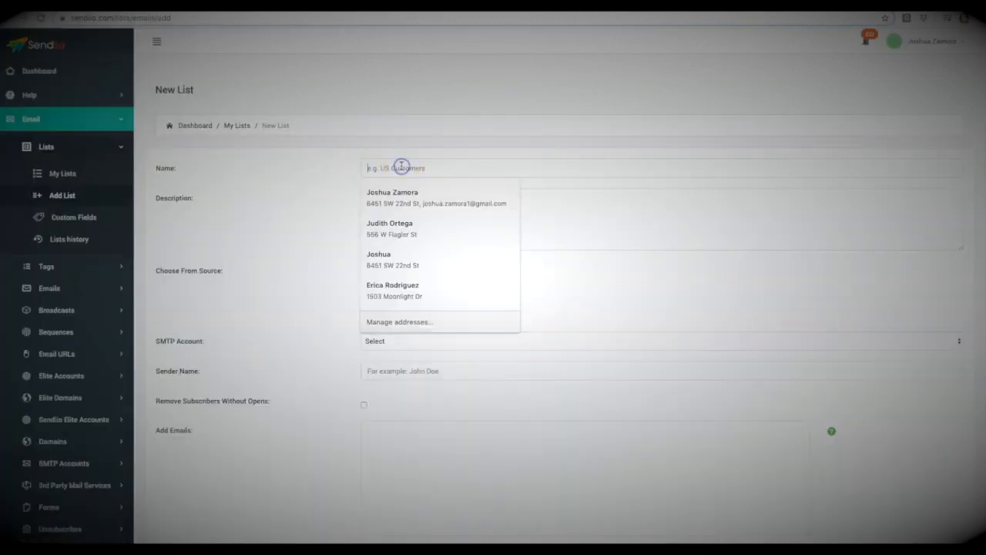
pyautogui.write('Demo 2.0')
pyautogui.click(403, 198)
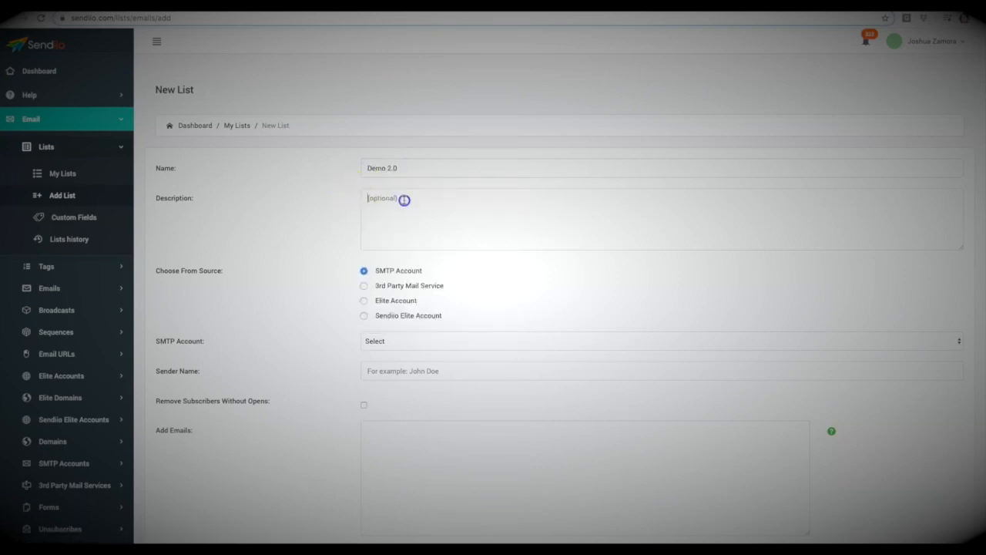
pyautogui.write('Description')
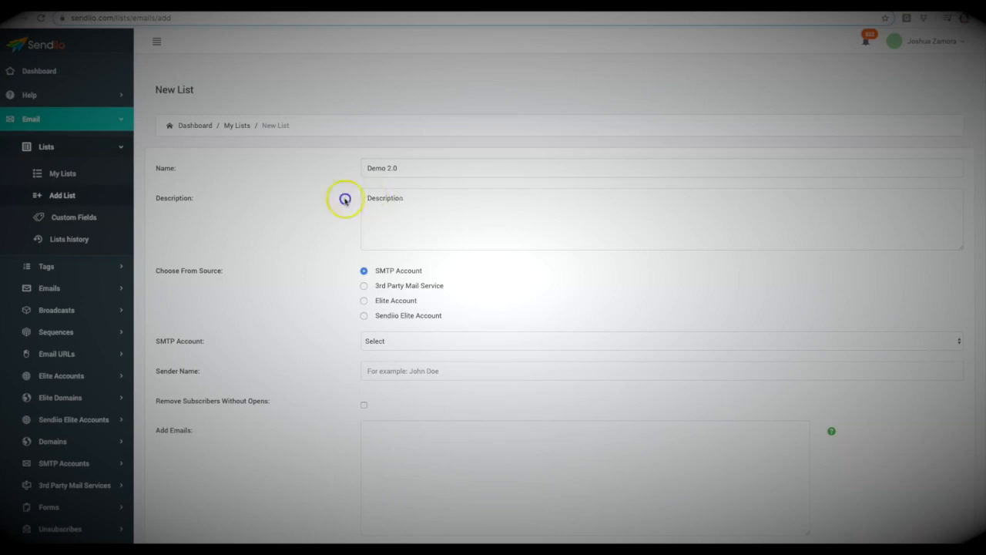
# Step: Choose Elite Account as the list's sending source and select the first available Elite account
pyautogui.scroll(-1, 381, 285)
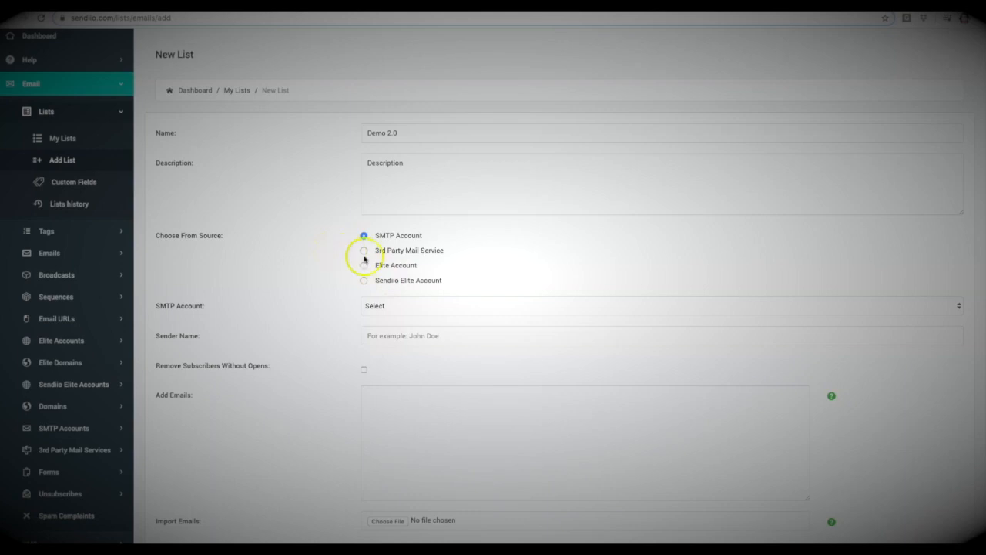
pyautogui.click(364, 280)
pyautogui.click(364, 265)
pyautogui.click(392, 304)
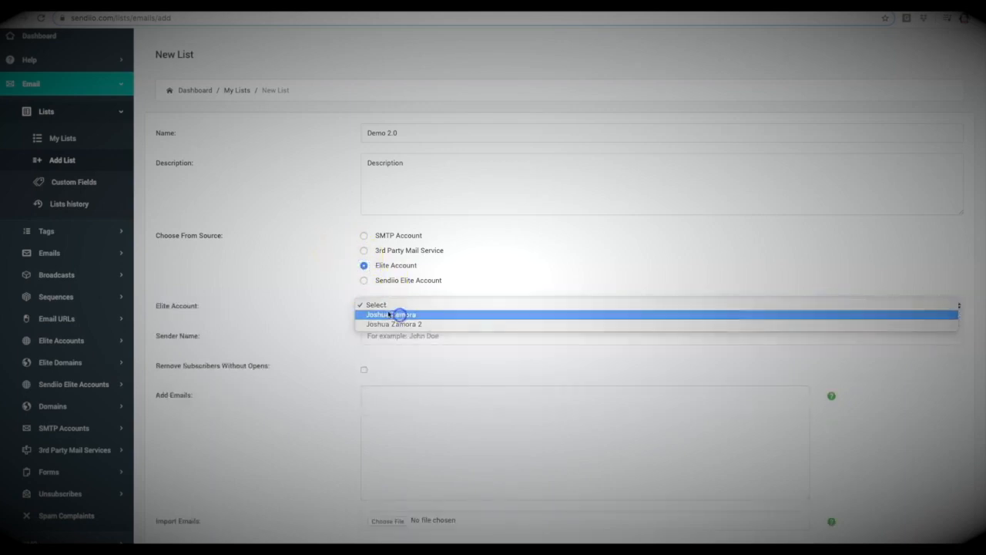
pyautogui.click(399, 315)
# Step: Fill in the sender's full name for the list using the first saved suggestion
pyautogui.scroll(-1, 319, 269)
pyautogui.click(374, 290)
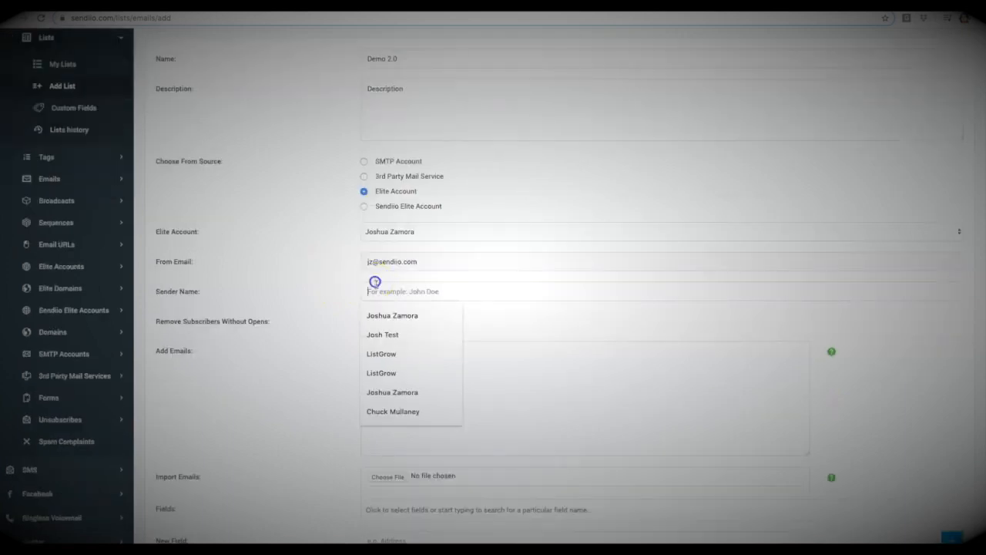
pyautogui.scroll(-2, 286, 282)
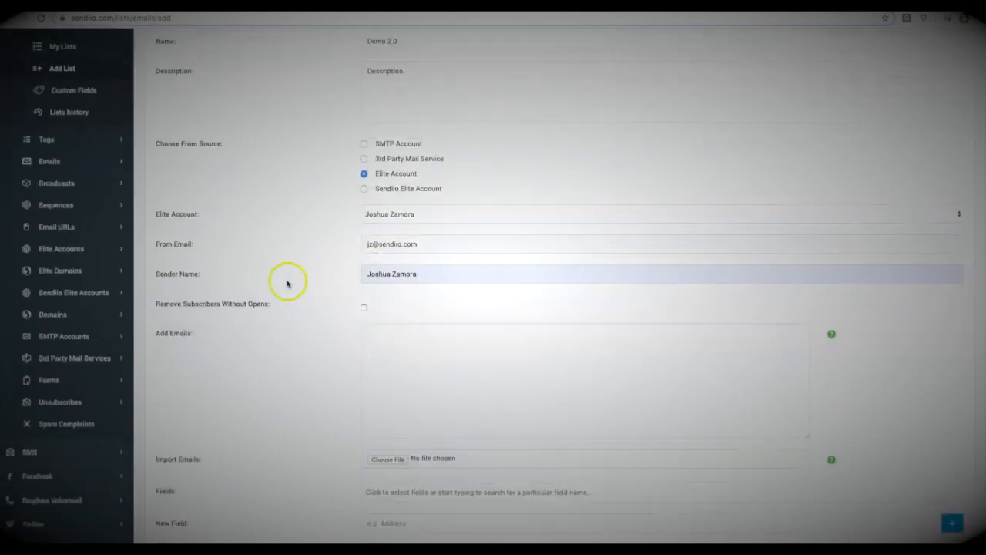
# Step: Enable removal of subscribers without opens and set it to remove them after 3 months
pyautogui.moveTo(267, 218); pyautogui.dragTo(161, 215)
pyautogui.click(159, 215)
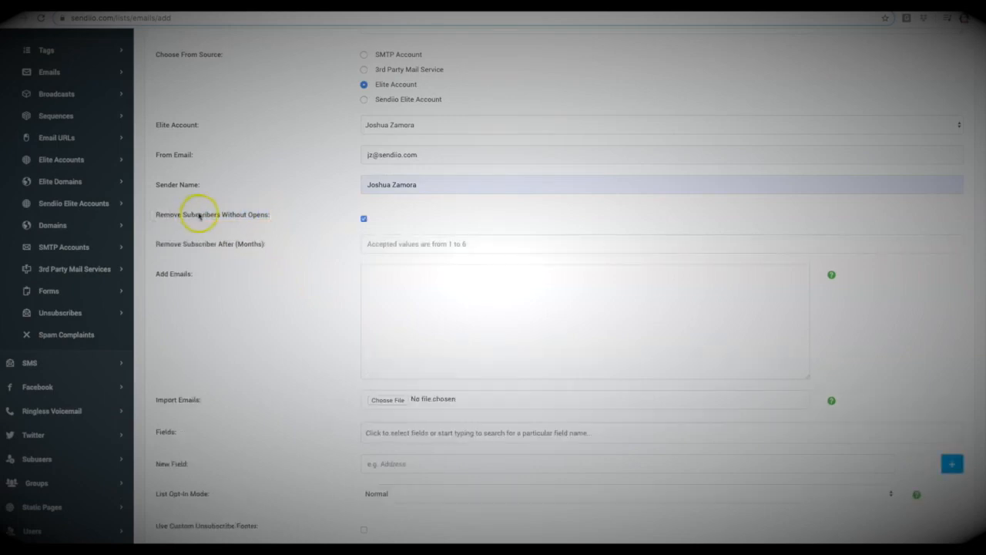
pyautogui.click(262, 219)
pyautogui.click(415, 242)
pyautogui.write('3')
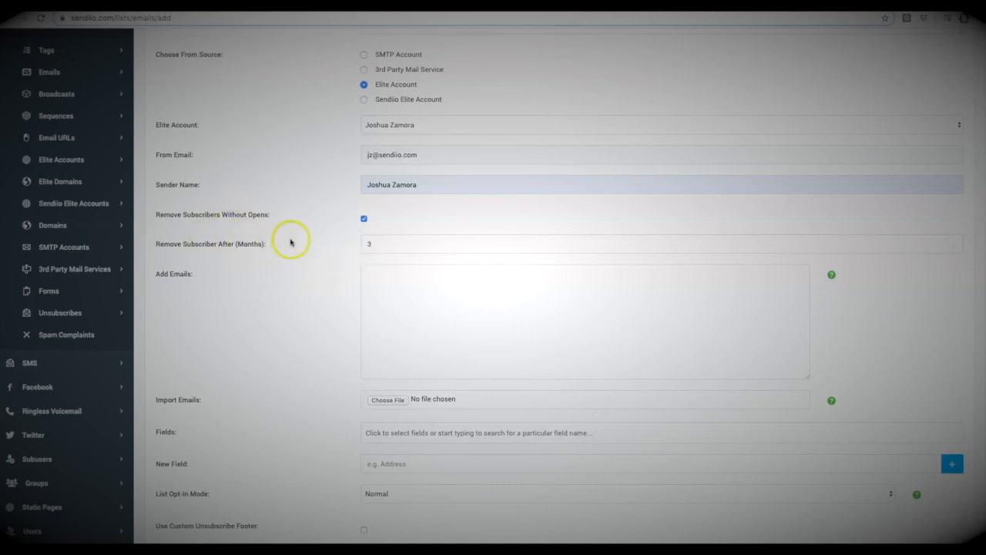
# Step: Examine the list form's options for adding emails manually, importing them from a file and adding fields
pyautogui.scroll(-1, 290, 241)
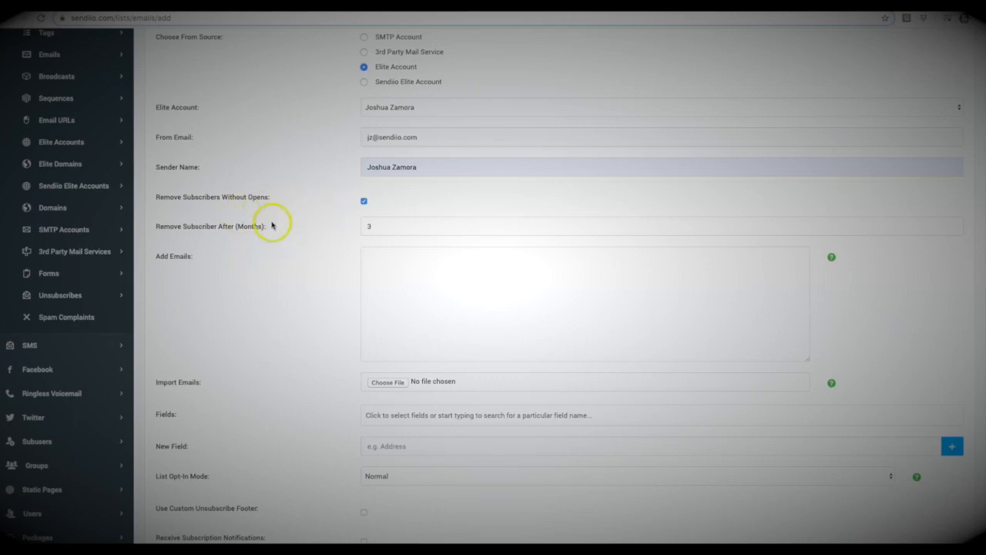
pyautogui.scroll(-1, 269, 225)
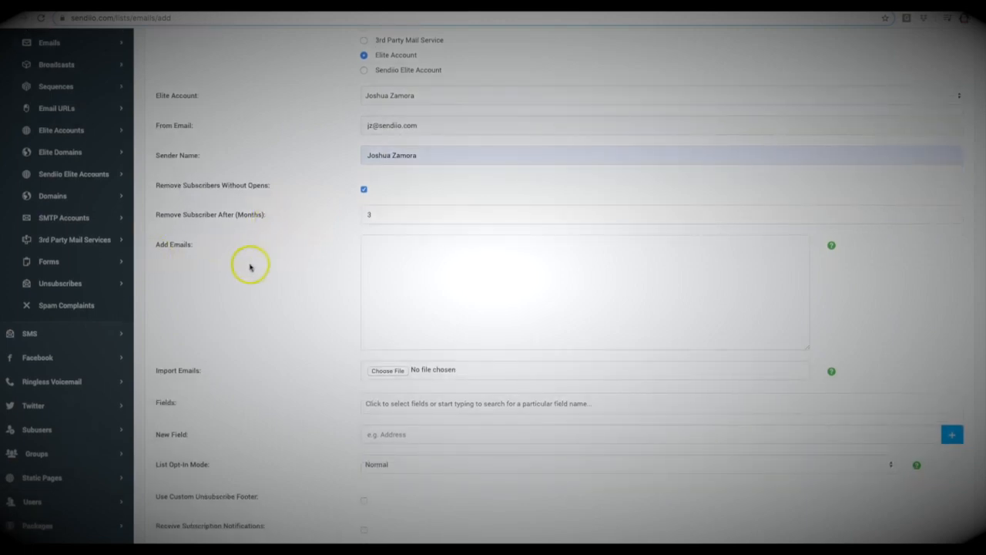
pyautogui.scroll(-1, 247, 266)
pyautogui.scroll(-1, 245, 266)
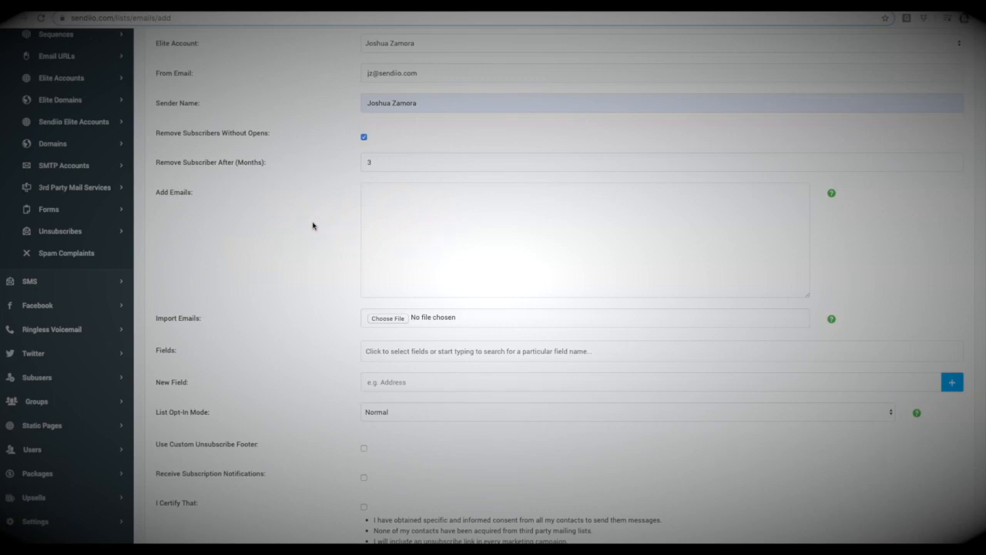
pyautogui.scroll(-1, 317, 209)
pyautogui.scroll(-1, 317, 210)
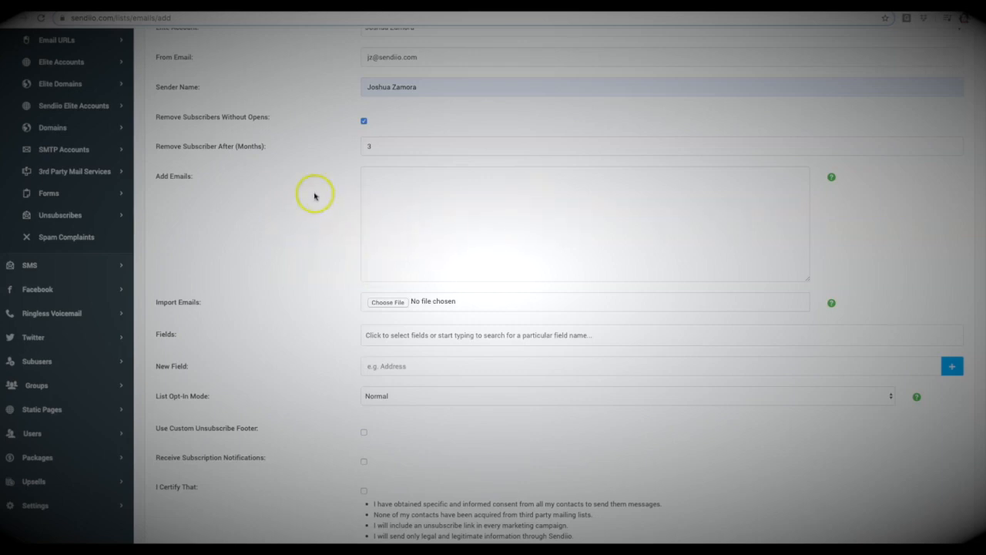
pyautogui.click(410, 204)
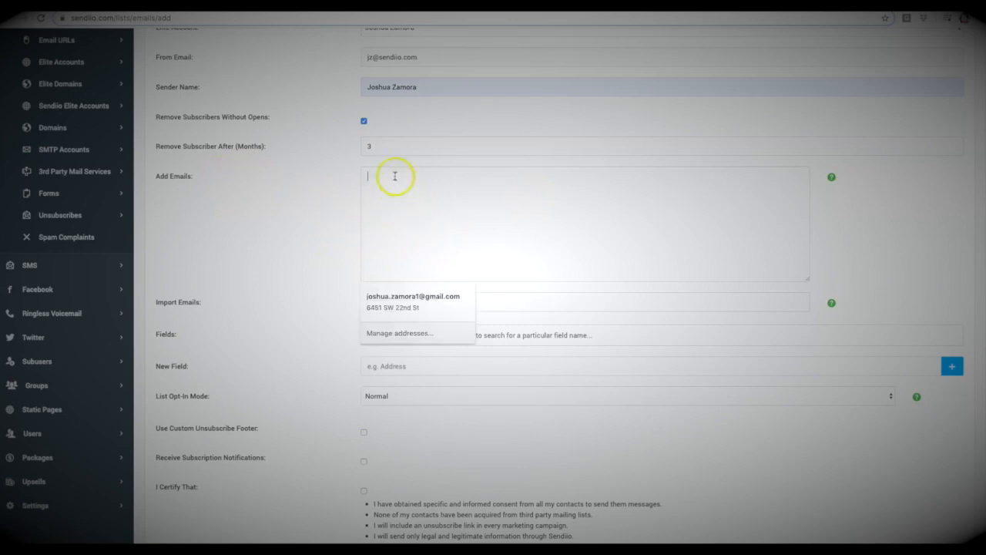
pyautogui.click(311, 220)
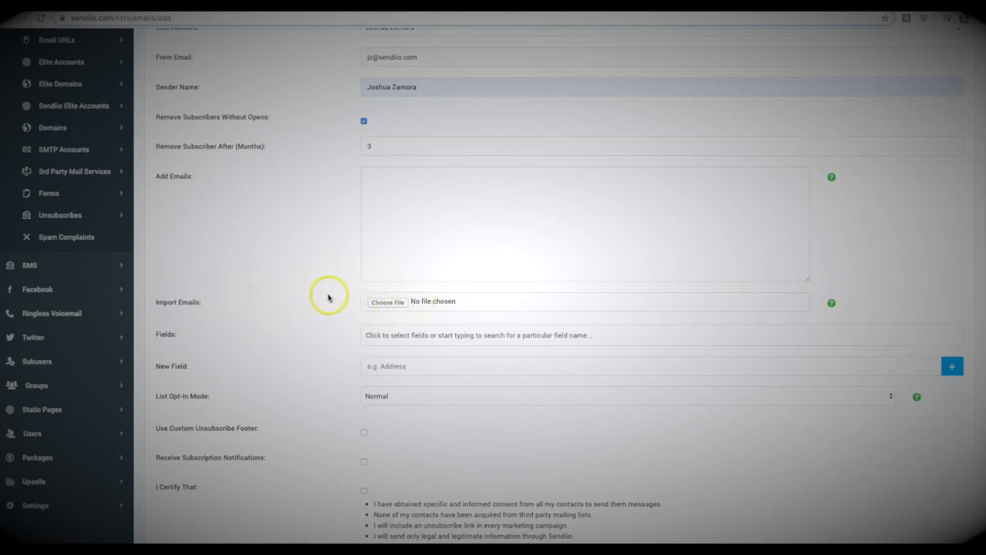
pyautogui.scroll(-1, 328, 297)
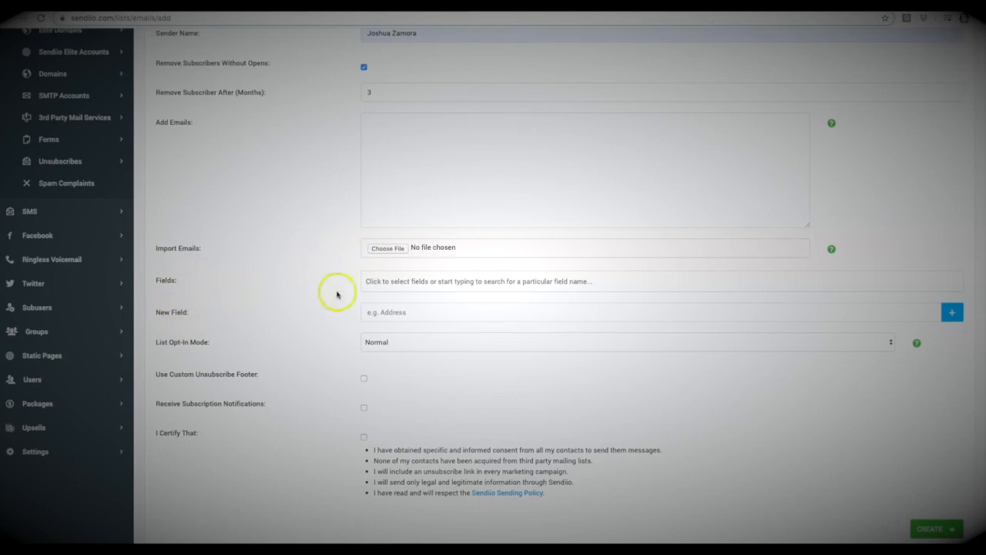
pyautogui.scroll(-1, 308, 251)
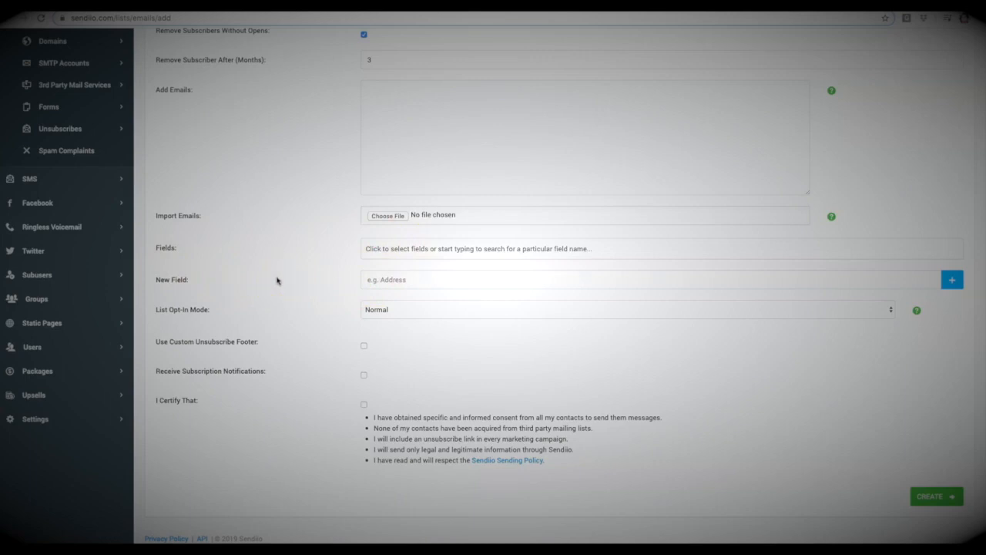
# Step: Set the list opt-in mode to Double and view the double opt-in mode choices, keeping Form Subscriptions Only
pyautogui.scroll(-1, 262, 284)
pyautogui.click(376, 299)
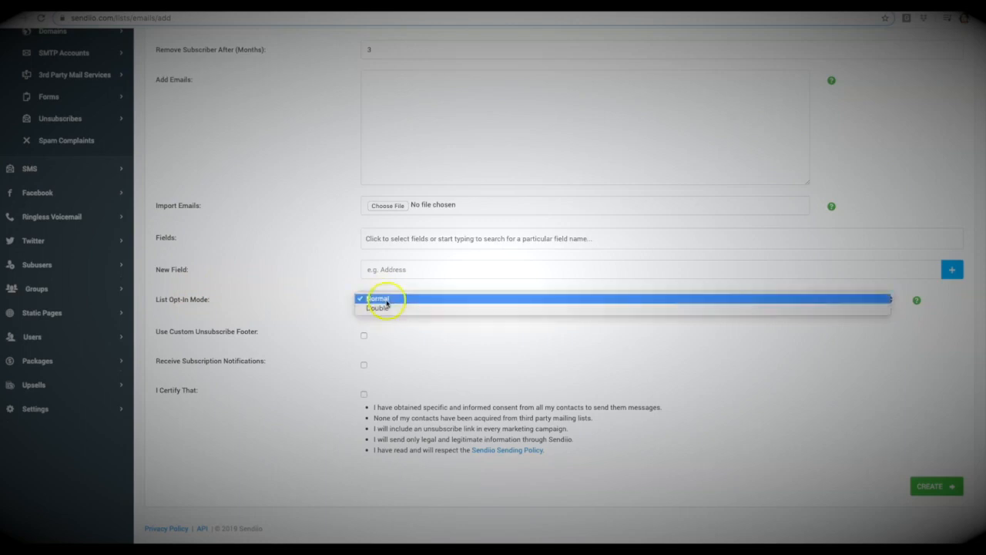
pyautogui.click(383, 308)
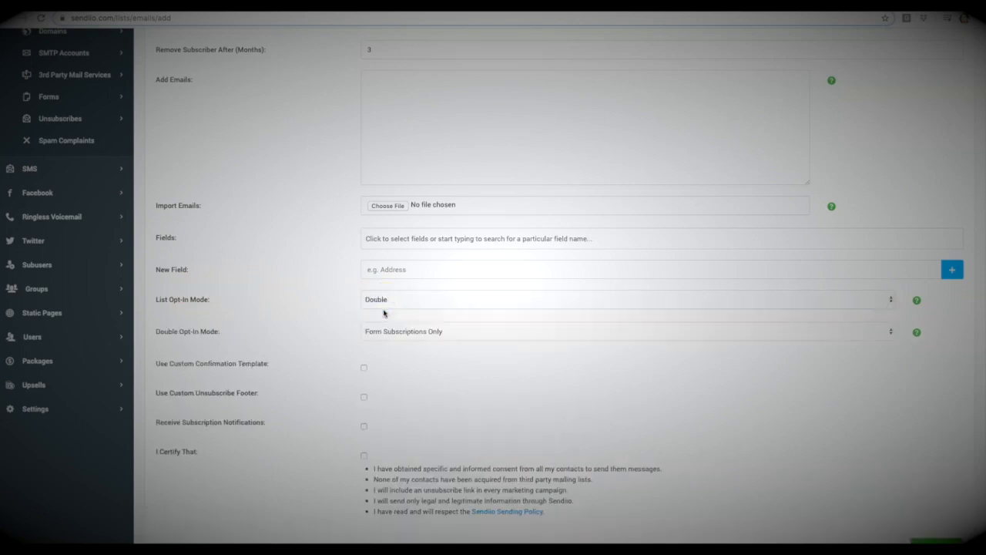
pyautogui.click(382, 300)
pyautogui.click(406, 335)
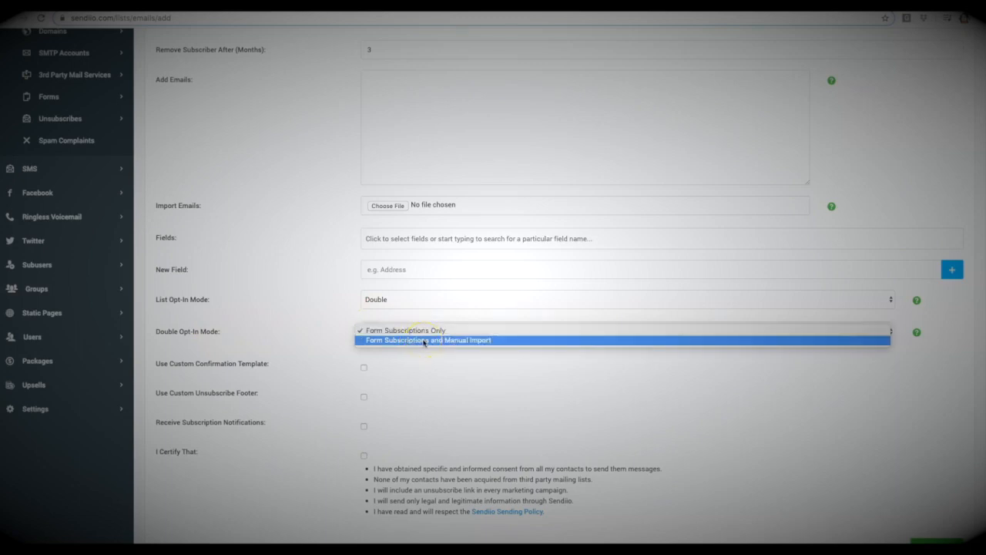
pyautogui.click(312, 271)
# Step: Enable the custom confirmation template and review its subject and body settings
pyautogui.scroll(-1, 331, 327)
pyautogui.scroll(-1, 330, 327)
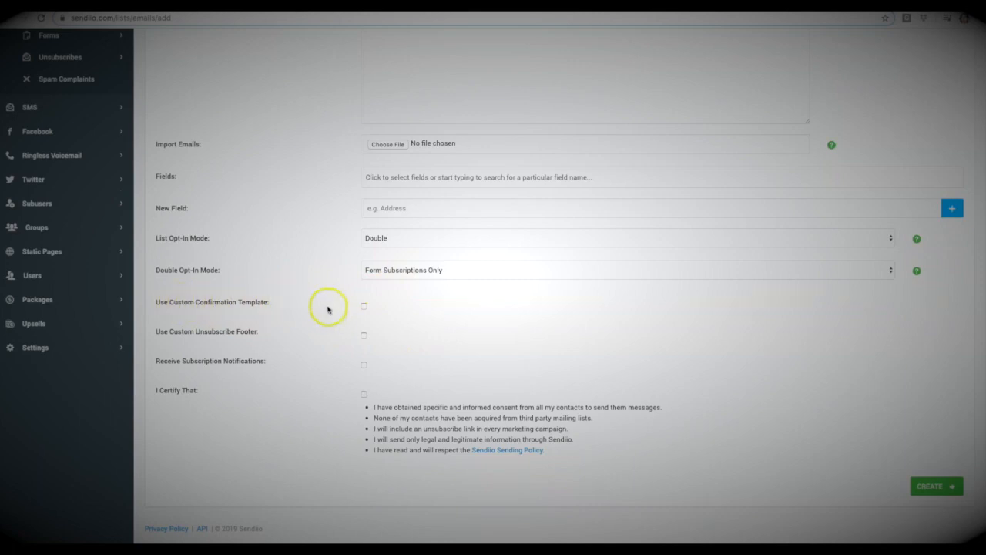
pyautogui.click(364, 306)
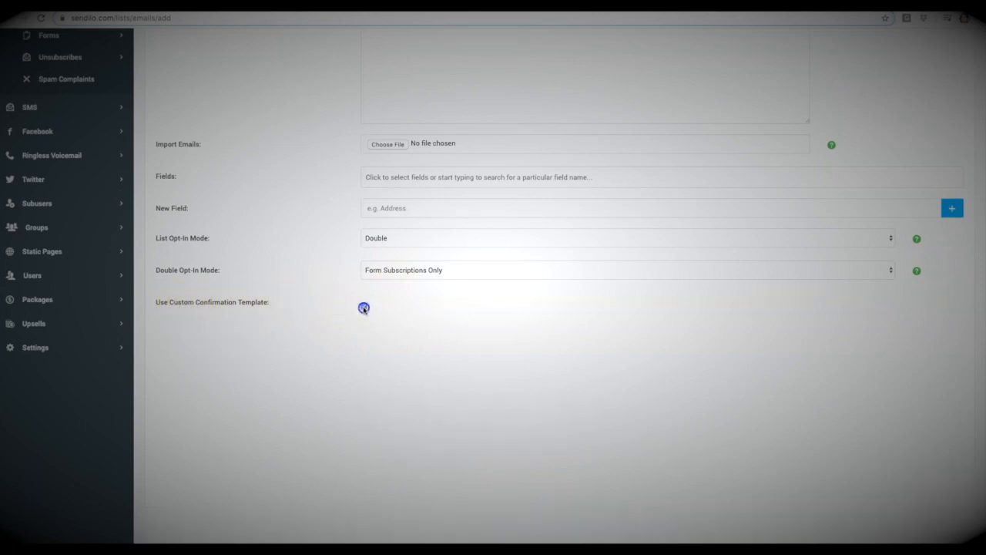
pyautogui.scroll(-3, 326, 309)
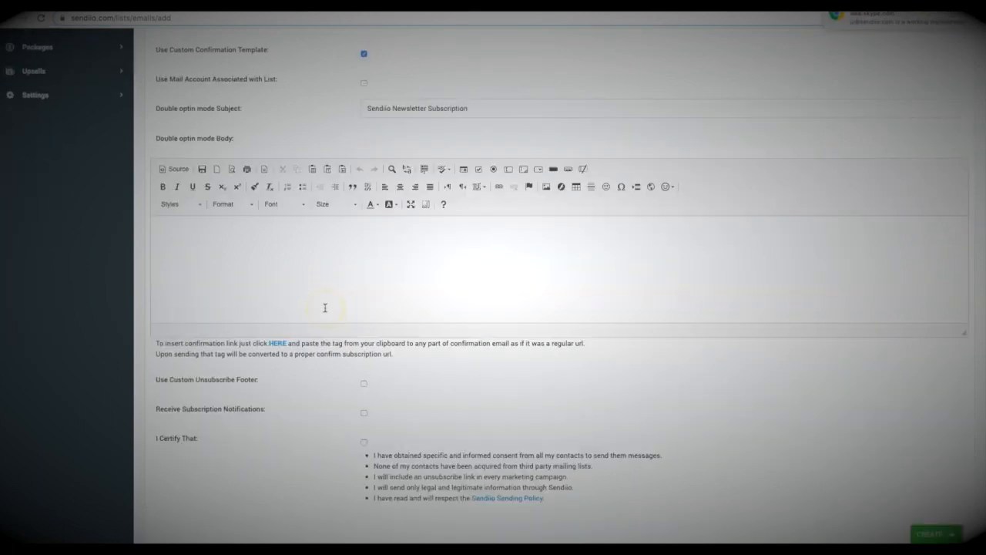
pyautogui.scroll(1, 383, 184)
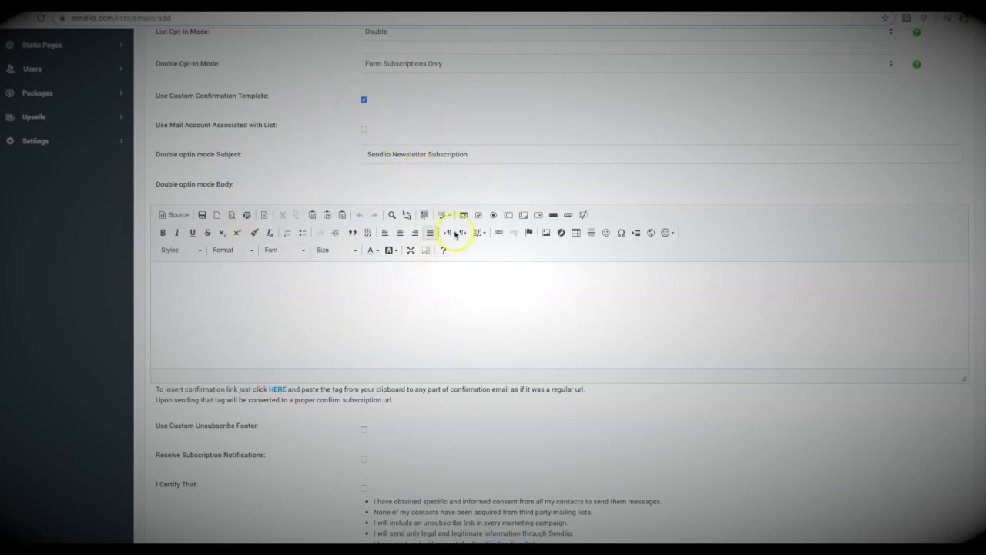
pyautogui.scroll(-3, 318, 149)
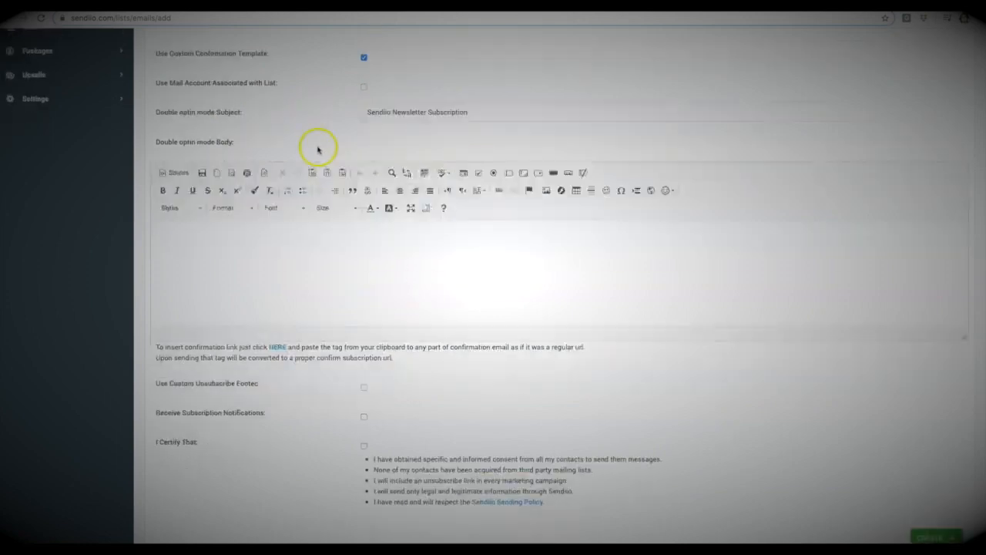
# Step: Enable the custom unsubscribe footer and view the available footers without choosing one
pyautogui.doubleClick(247, 332)
pyautogui.moveTo(247, 333); pyautogui.dragTo(158, 335)
pyautogui.click(159, 334)
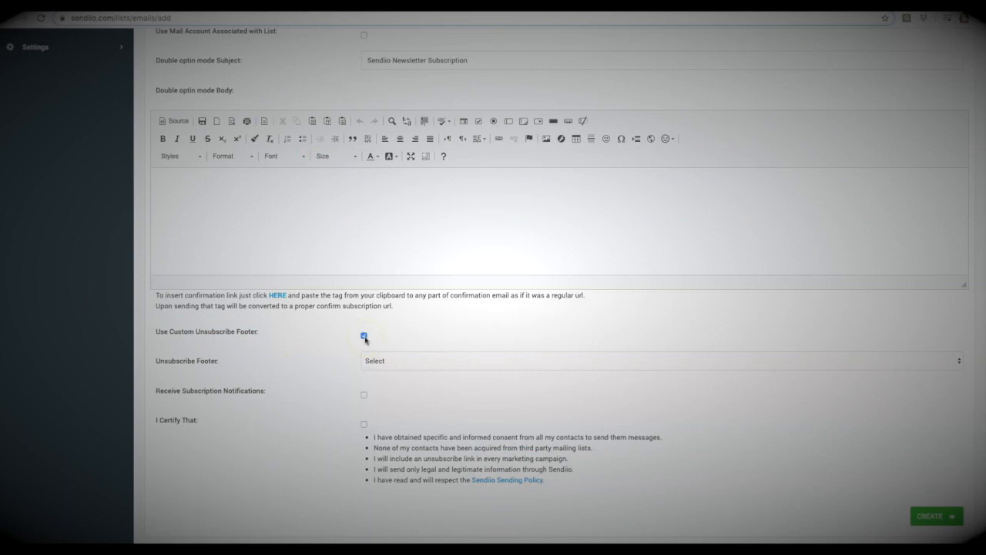
pyautogui.click(409, 361)
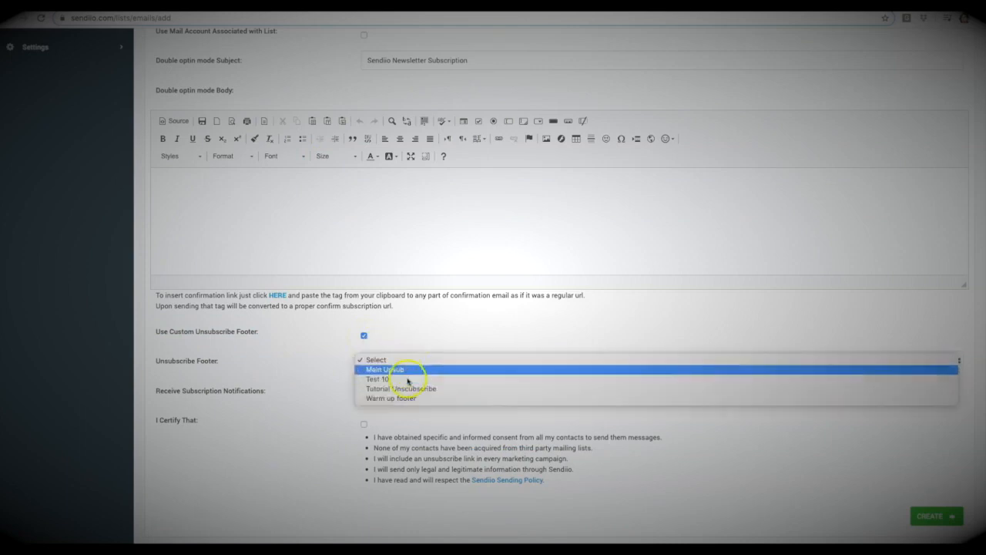
pyautogui.click(397, 344)
pyautogui.scroll(10, 58, 251)
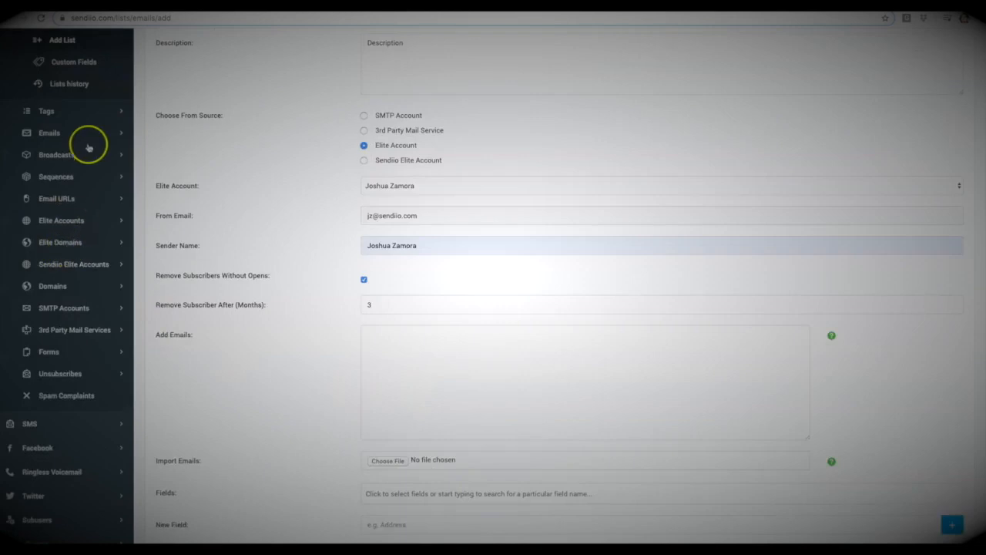
pyautogui.scroll(-2, 94, 184)
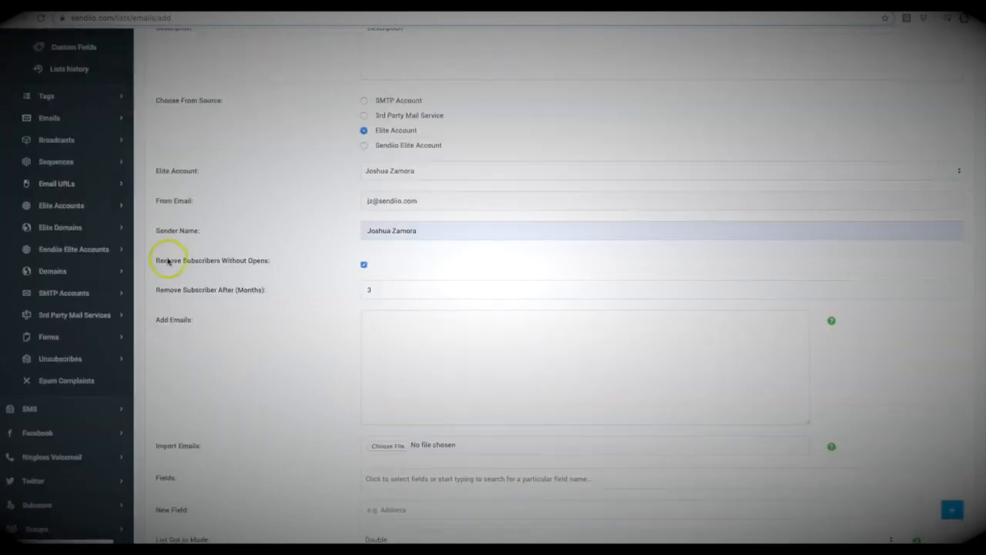
# Step: Choose Main Unsub as the list's unsubscribe footer and accept the consent and sending-policy certification, leaving subscription notifications off
pyautogui.scroll(-10, 414, 277)
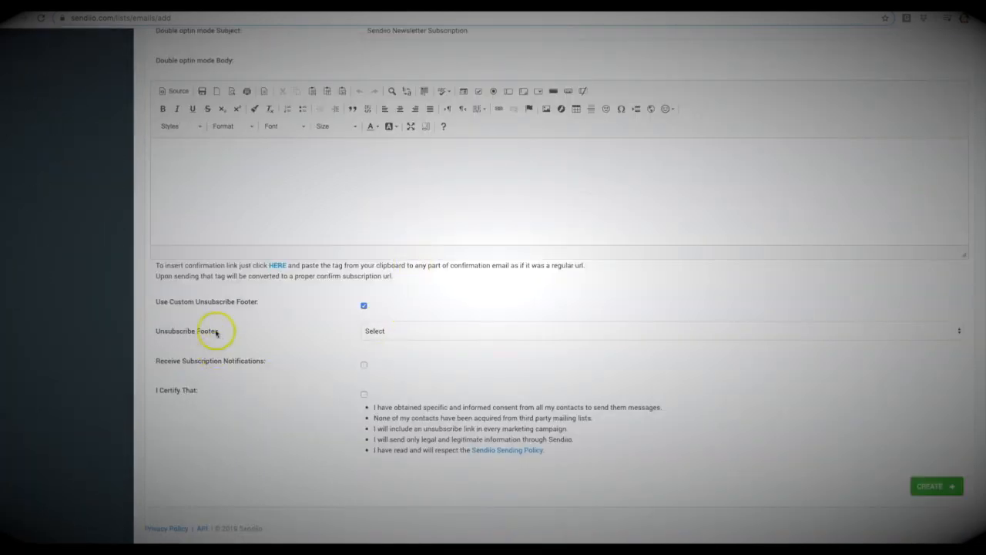
pyautogui.click(389, 329)
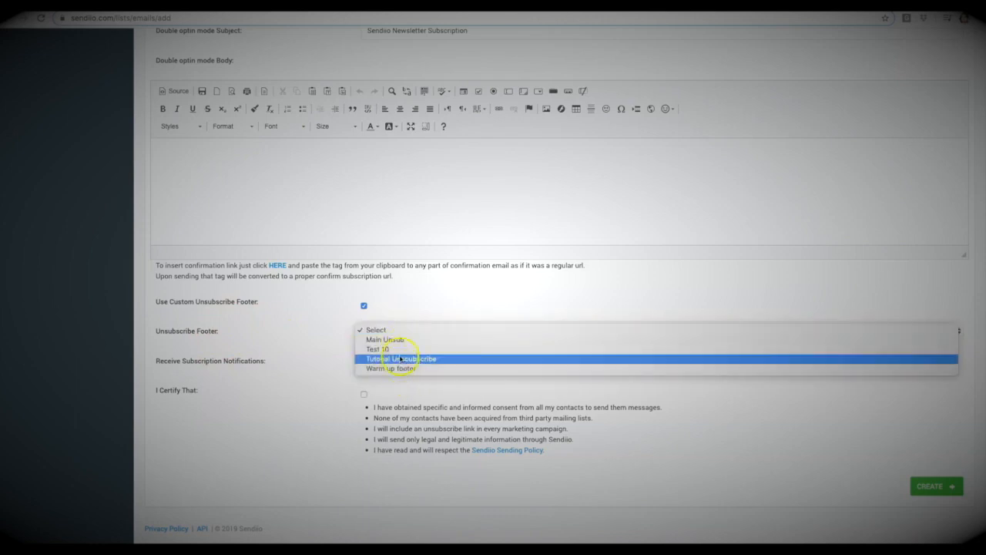
pyautogui.click(400, 339)
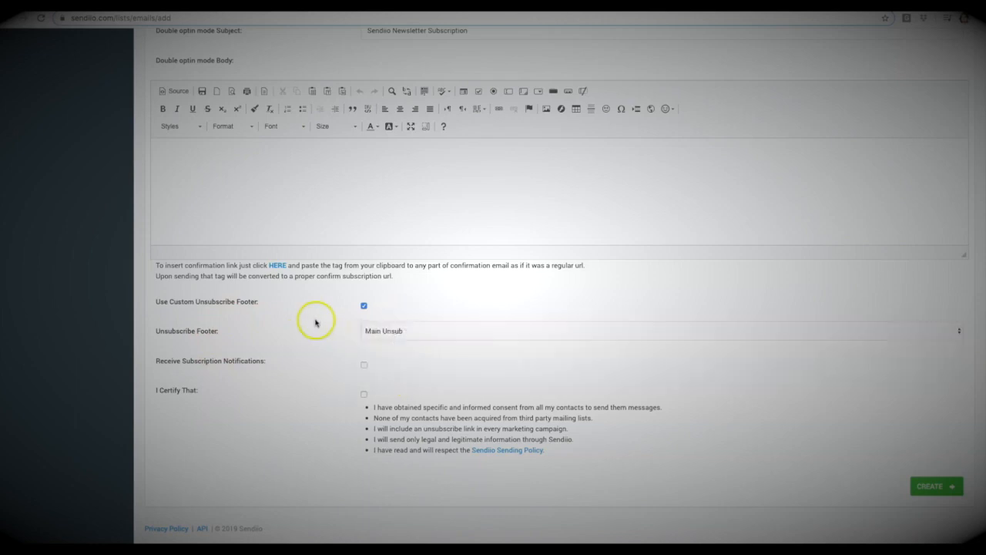
pyautogui.moveTo(267, 361); pyautogui.dragTo(178, 359)
pyautogui.click(364, 367)
pyautogui.click(364, 366)
# Step: Set the list opt-in mode to Normal and create the email list
pyautogui.scroll(3, 346, 403)
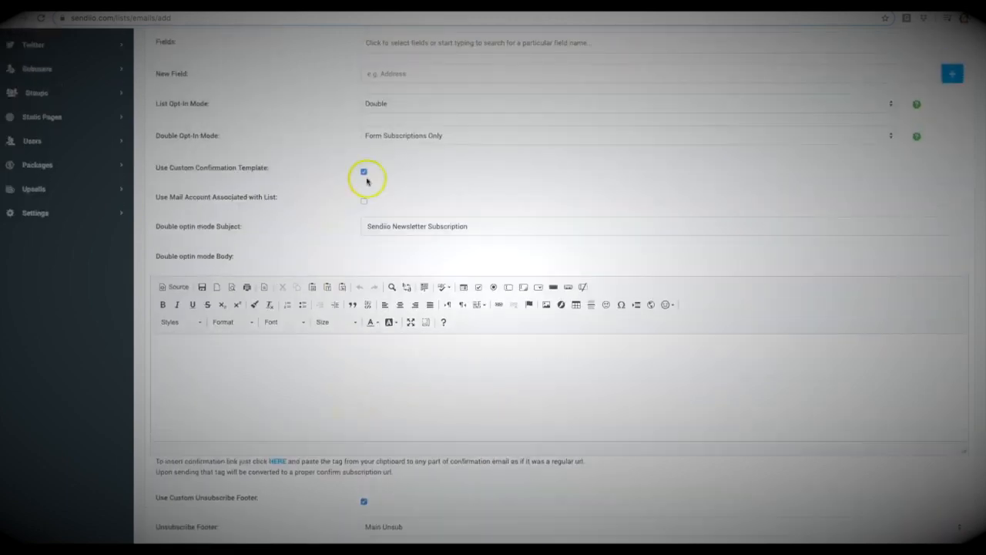
pyautogui.click(392, 104)
pyautogui.click(391, 96)
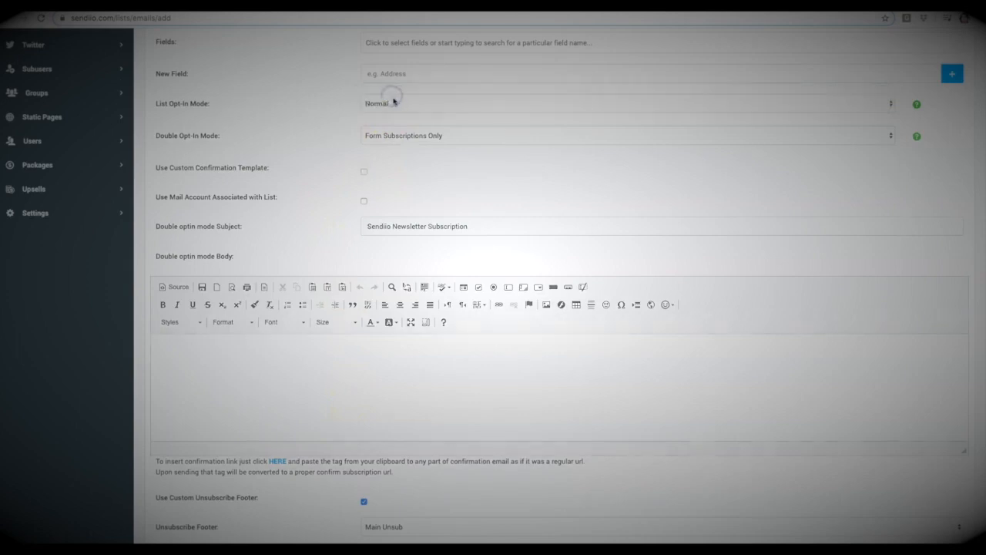
pyautogui.scroll(5, 409, 117)
pyautogui.scroll(-3, 778, 372)
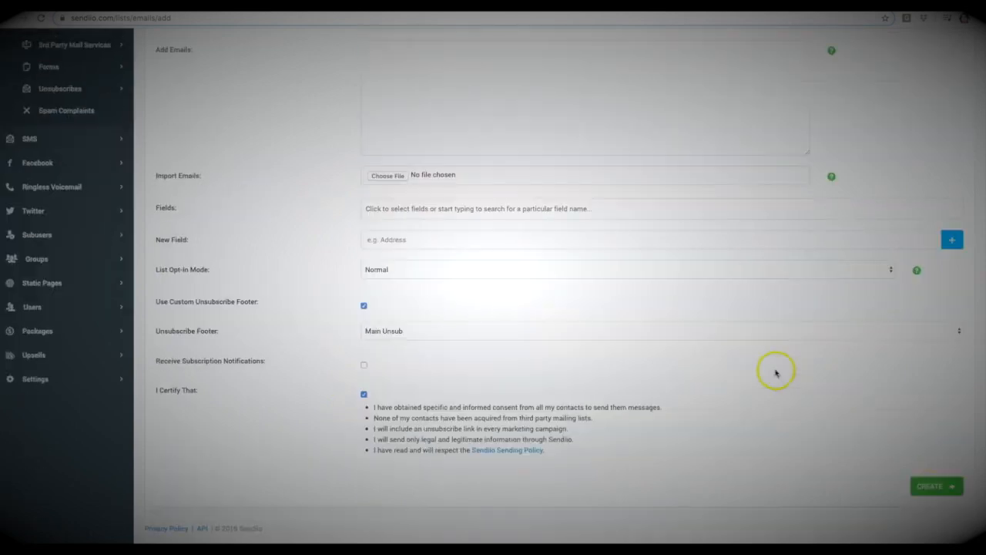
pyautogui.click(946, 486)
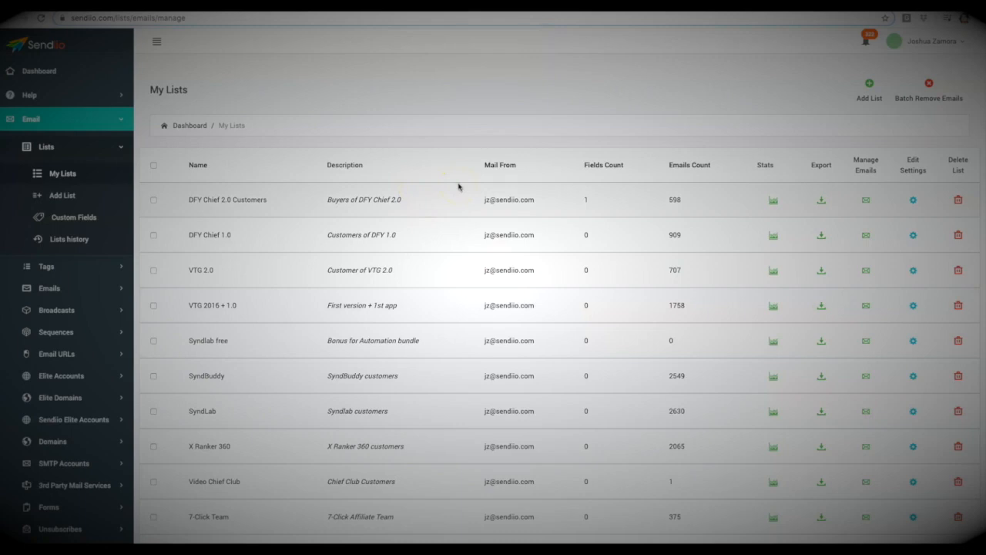
# Step: Open the list of existing email broadcasts and search it for "smash"
pyautogui.click(68, 309)
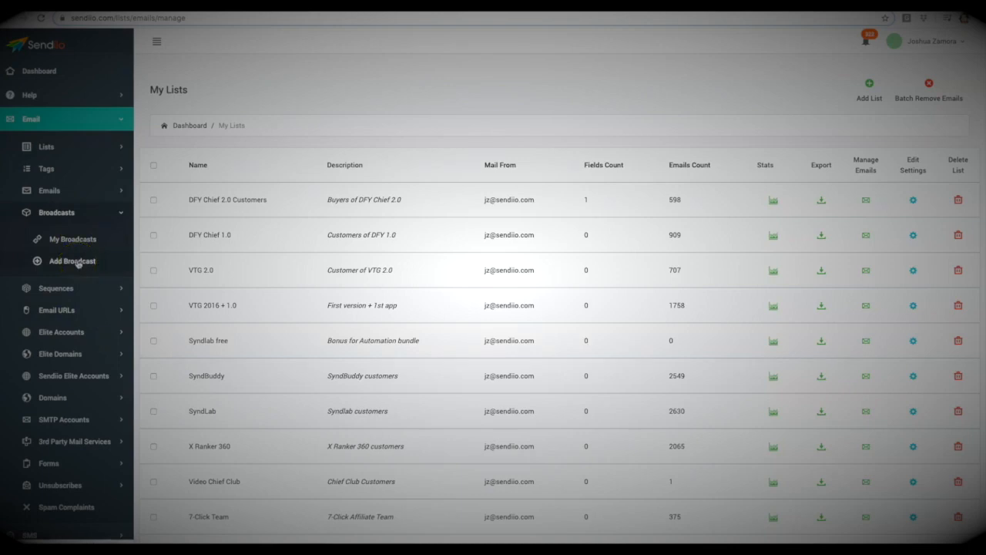
pyautogui.click(77, 239)
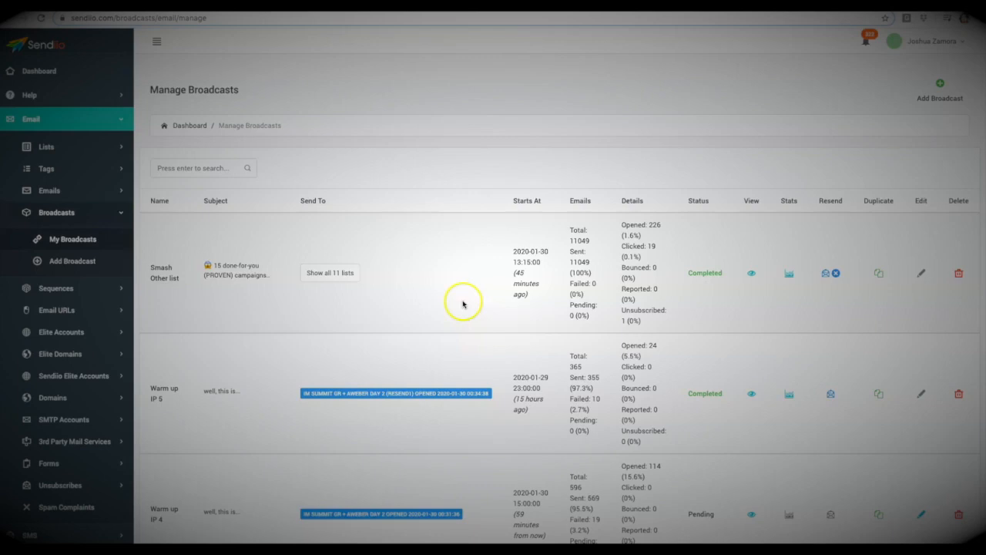
pyautogui.click(200, 170)
pyautogui.write('smash')
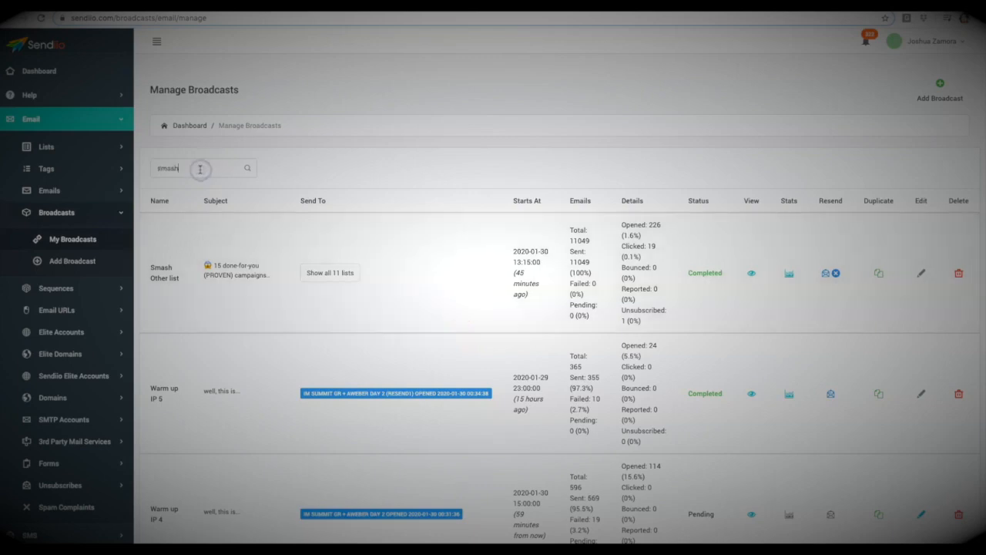
pyautogui.press('Return')
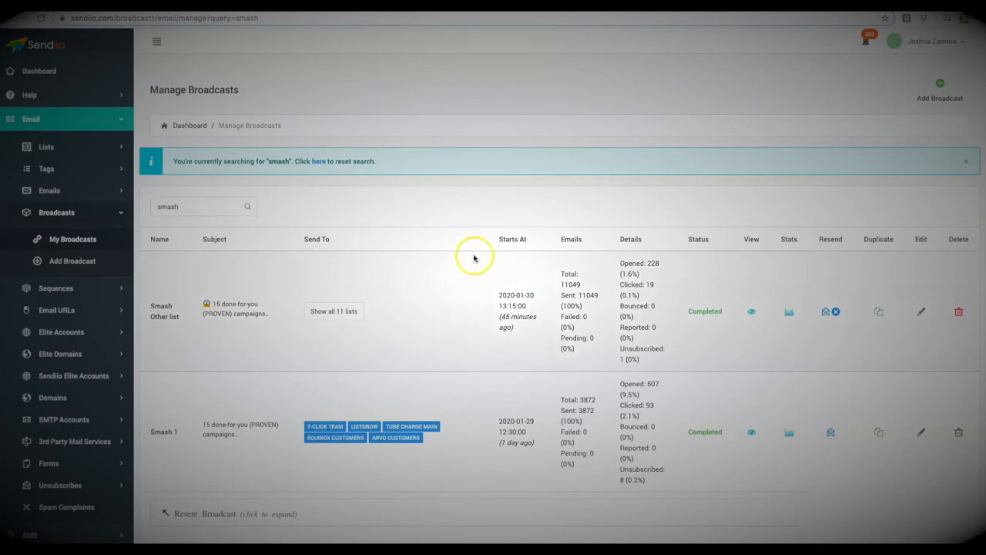
# Step: Review the Smash broadcasts' sending statistics, including the expanded resent broadcast under Smash 1
pyautogui.scroll(-1, 472, 258)
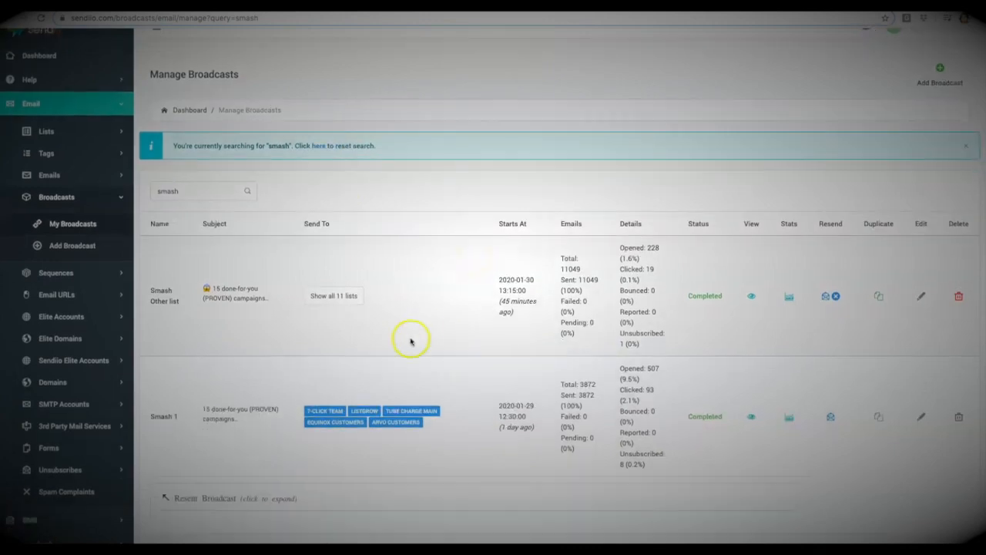
pyautogui.scroll(-1, 410, 331)
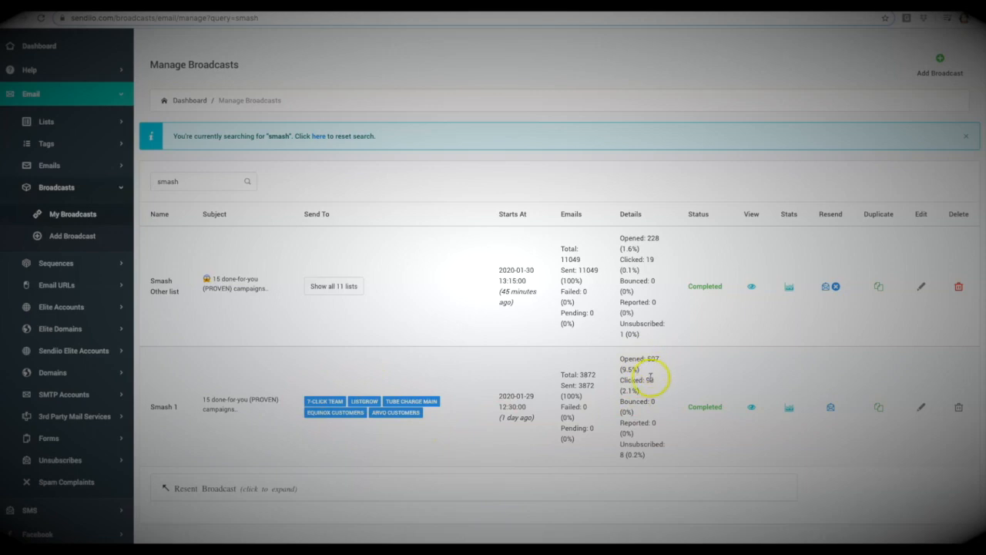
pyautogui.scroll(-1, 652, 378)
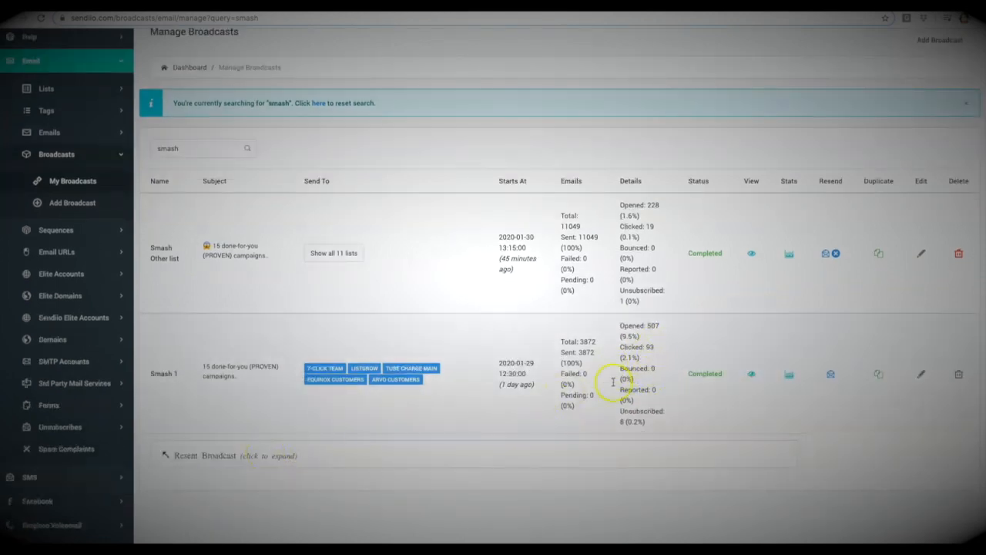
pyautogui.click(231, 455)
pyautogui.scroll(-3, 346, 440)
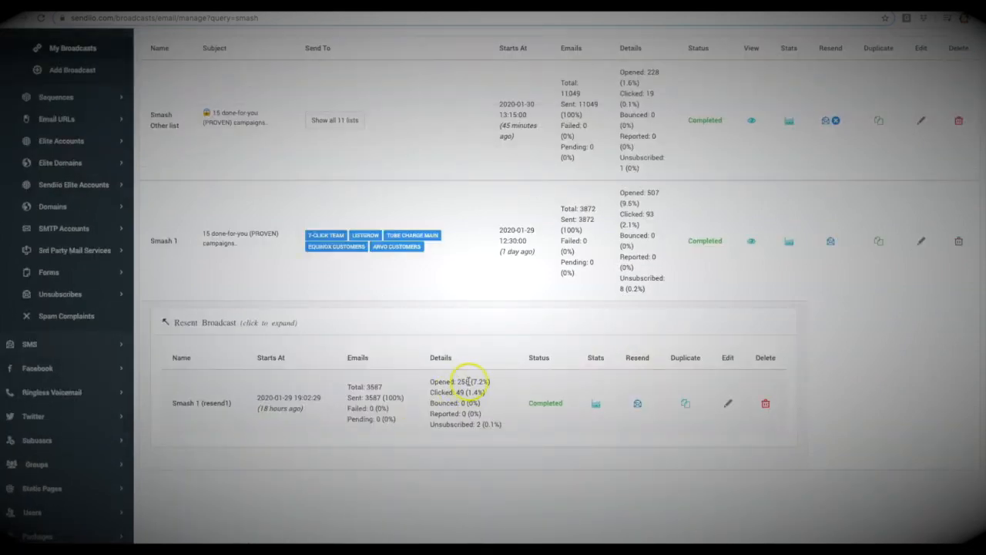
pyautogui.scroll(1, 467, 391)
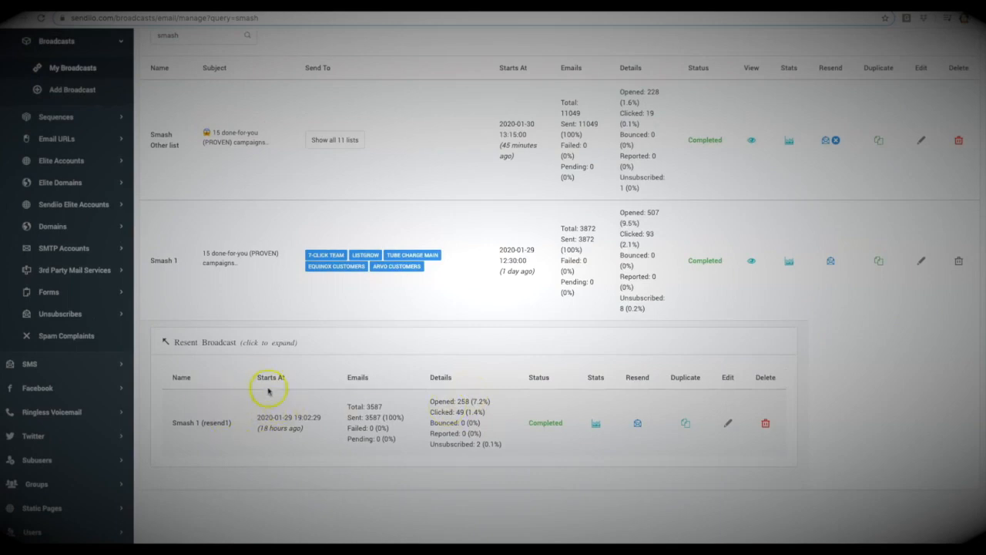
pyautogui.scroll(3, 478, 293)
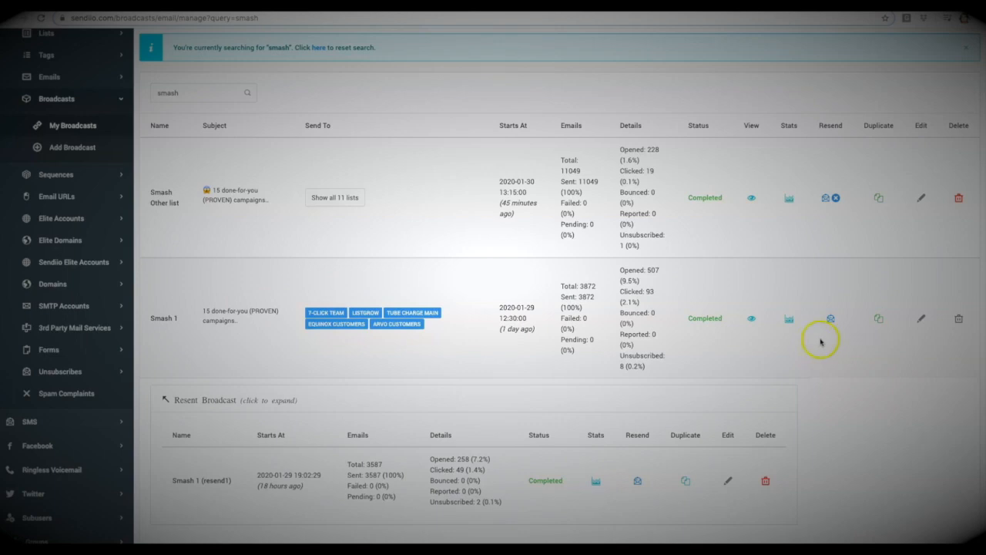
# Step: Duplicate the Smash 1 broadcast and name the copy "Smash 2"
pyautogui.click(879, 320)
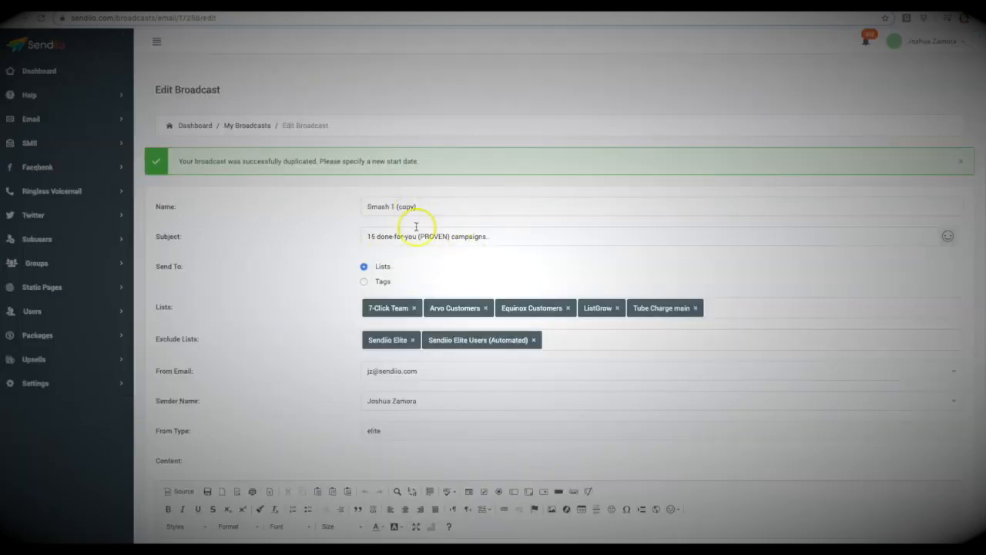
pyautogui.moveTo(395, 207); pyautogui.dragTo(420, 206)
pyautogui.press('BackSpace')
pyautogui.press('BackSpace')
pyautogui.write('2')
# Step: Replace the duplicated broadcast's subject with "steal 15 of their BEST converting campaigns.."
pyautogui.tripleClick(473, 238)
pyautogui.write('steal 15 of their BEST converting campaigns..')
pyautogui.click(327, 248)
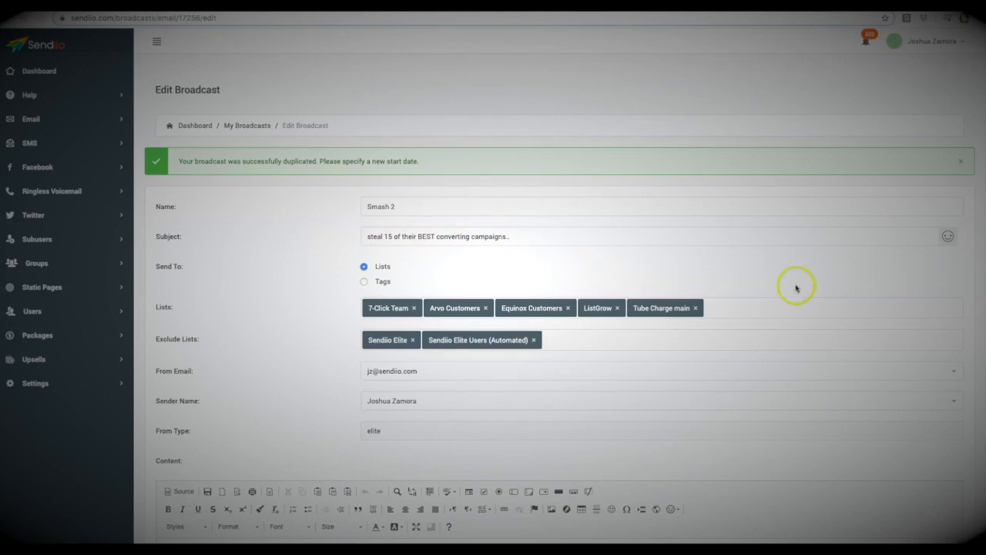
# Step: Try adding Demo 2 list to the broadcast's recipient lists and remove it again
pyautogui.scroll(-1, 259, 253)
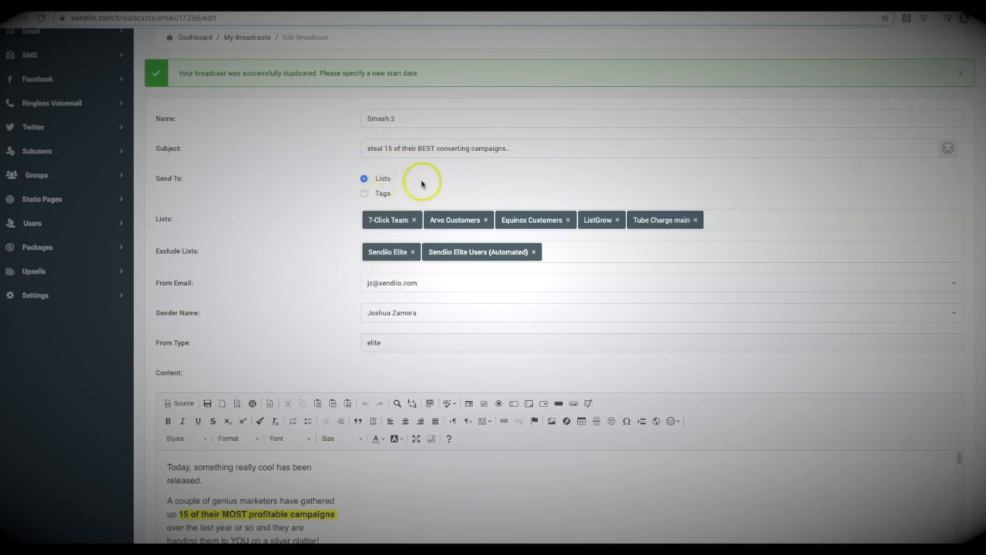
pyautogui.scroll(-1, 310, 195)
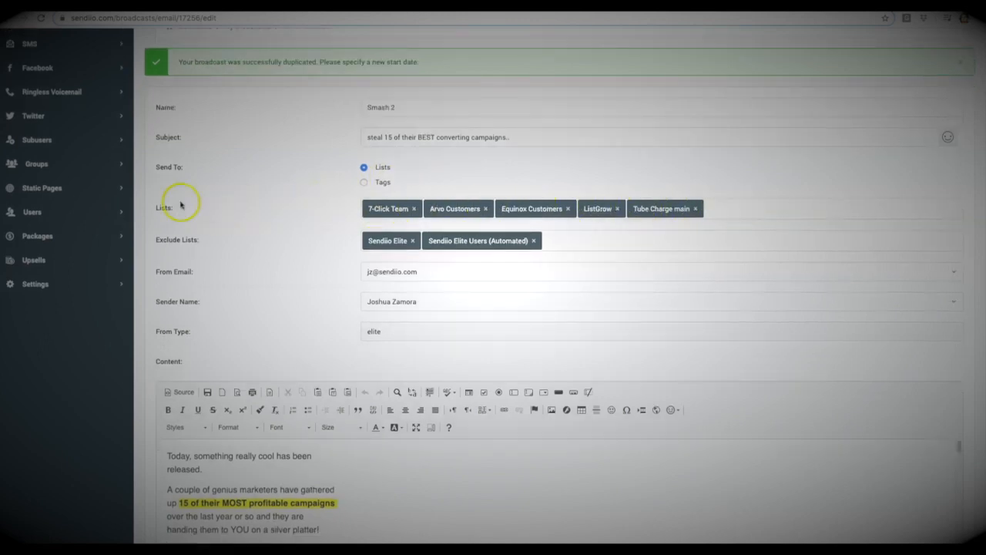
pyautogui.click(731, 208)
pyautogui.write('demo')
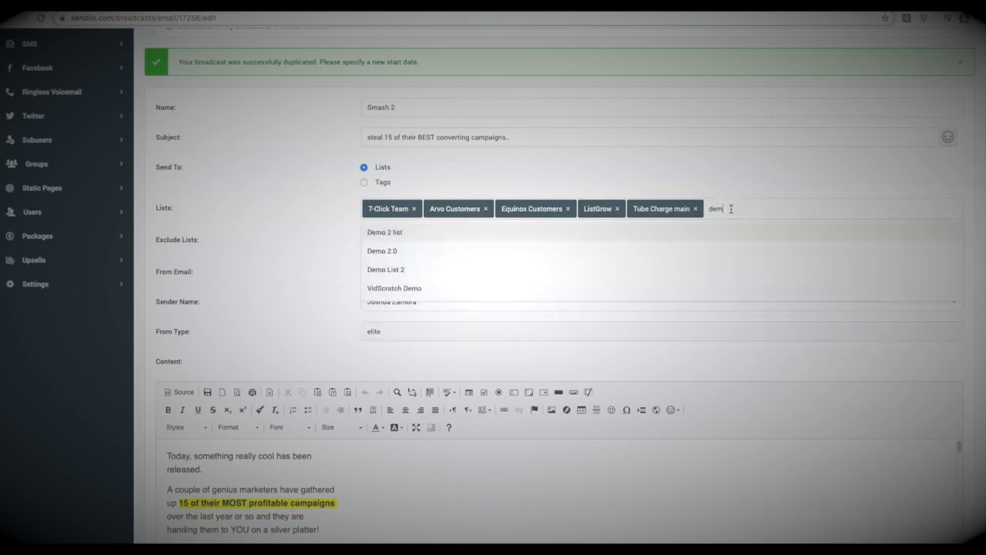
pyautogui.click(400, 239)
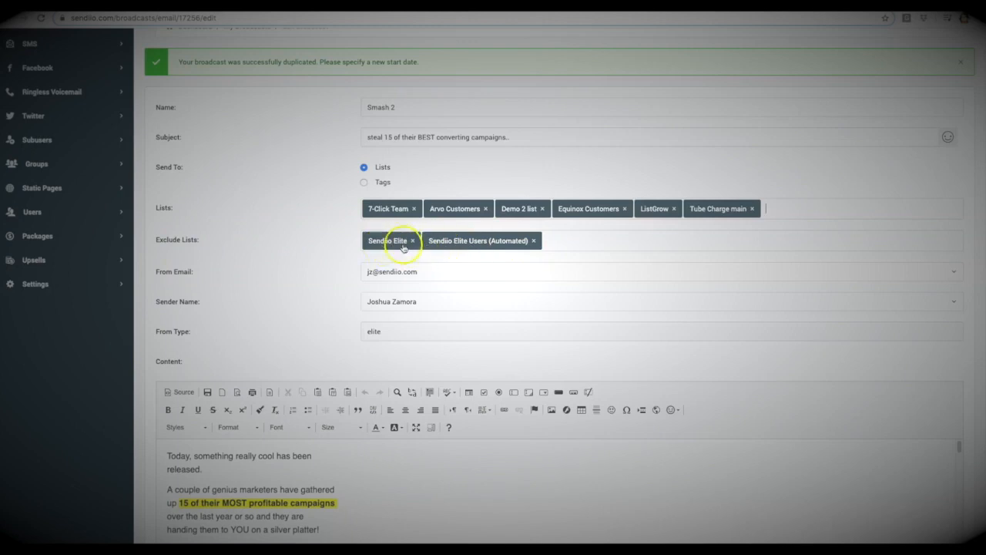
pyautogui.click(543, 209)
pyautogui.click(308, 223)
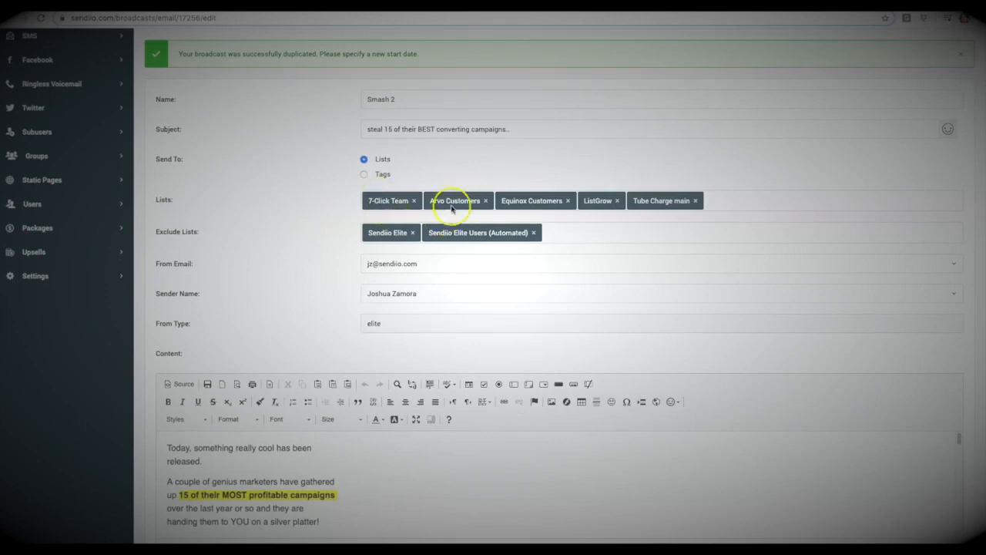
# Step: Review the broadcast's recipient and sender settings and enlarge the content editor to show more of the email body
pyautogui.scroll(-1, 323, 216)
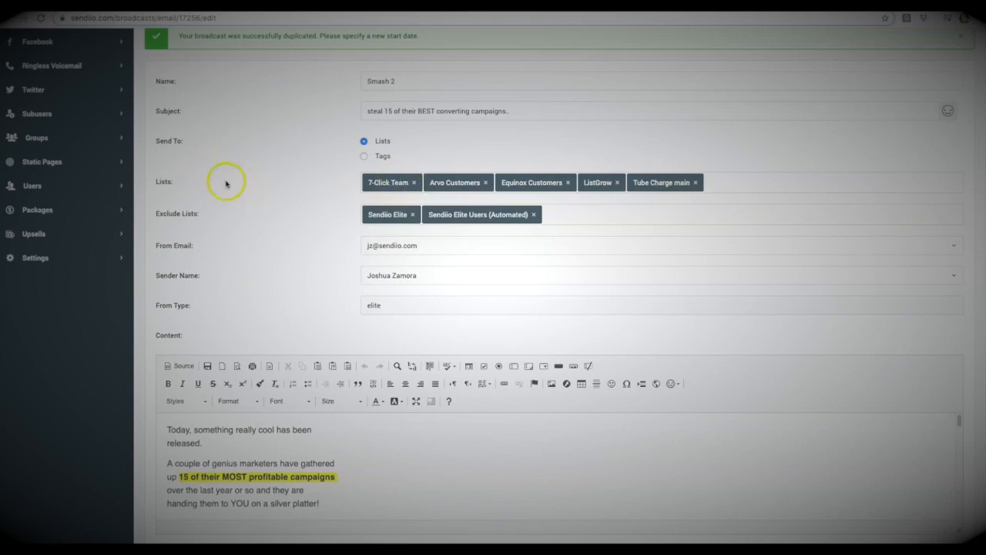
pyautogui.scroll(3, 226, 183)
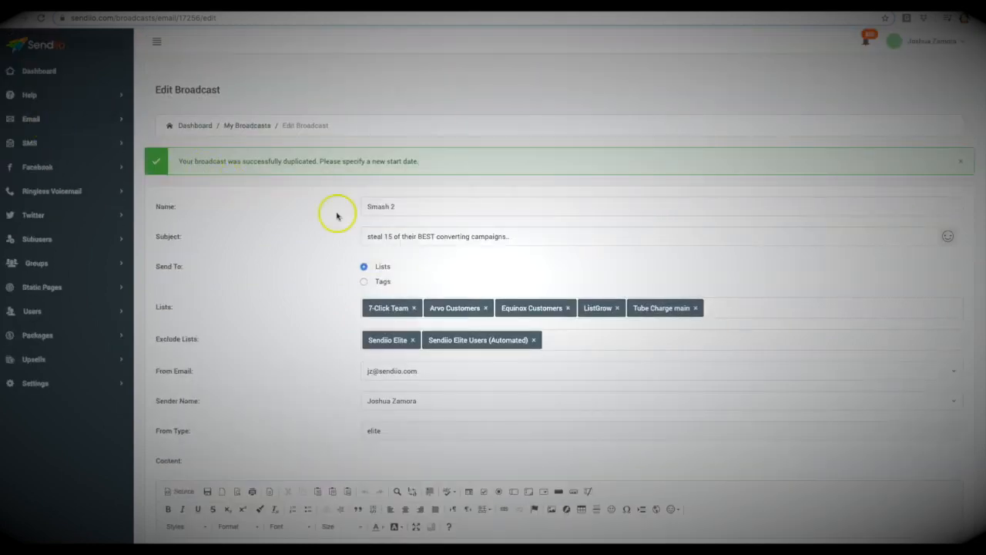
pyautogui.scroll(-1, 331, 214)
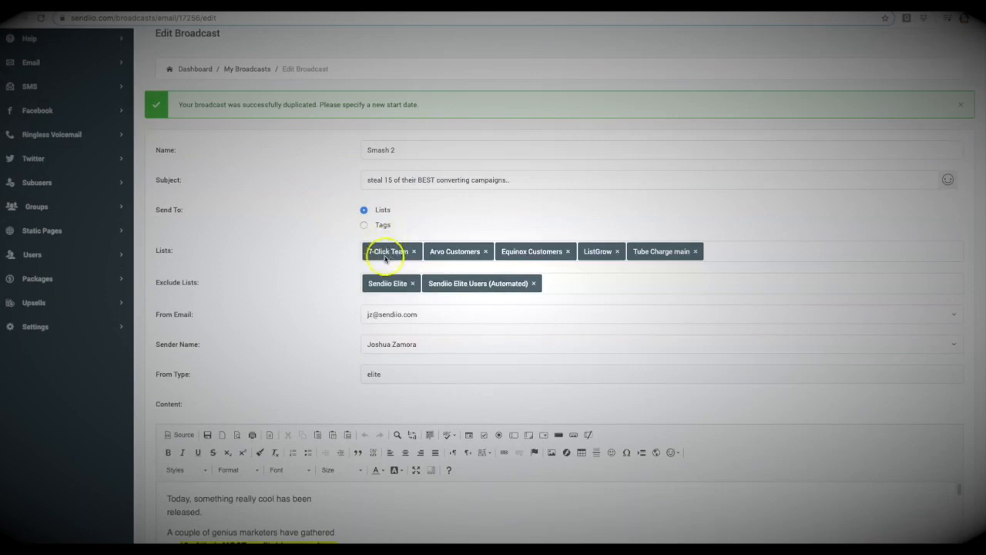
pyautogui.scroll(-1, 370, 246)
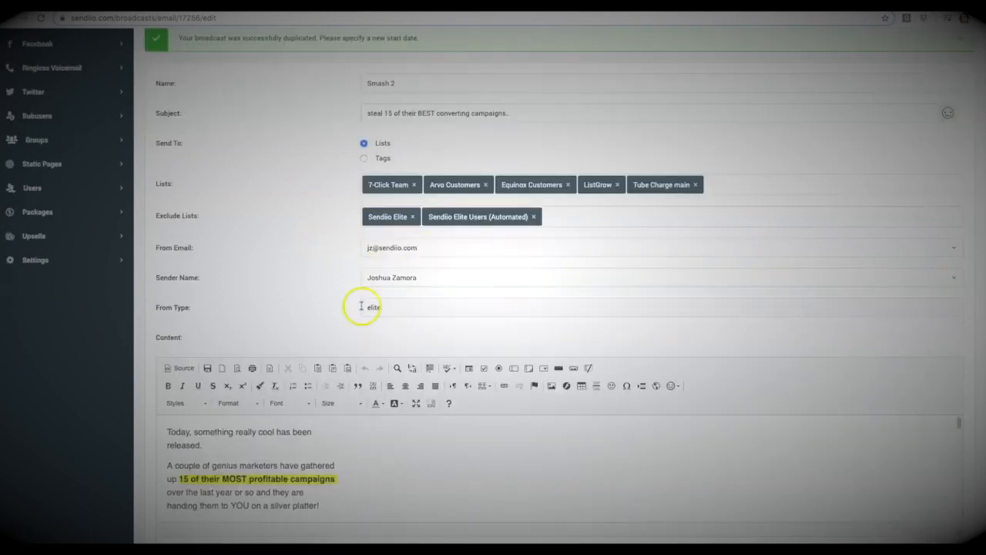
pyautogui.scroll(-3, 298, 225)
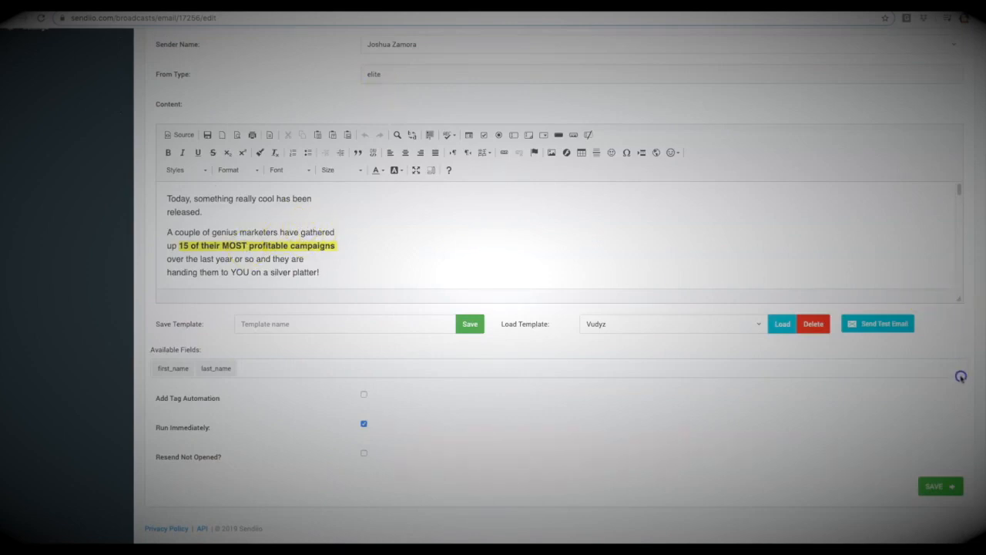
pyautogui.moveTo(959, 301); pyautogui.dragTo(959, 486)
pyautogui.click(344, 258)
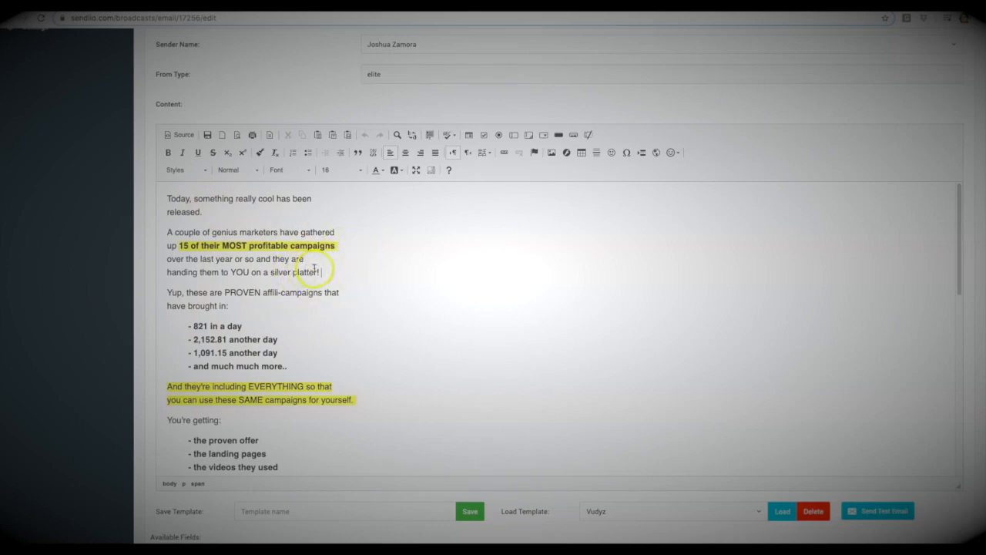
# Step: Replace the email's opening paragraphs with the new copy and cut the passage from "Yup, these are PROVEN affili-campaigns" to "campaigns for yourself."
pyautogui.moveTo(327, 275); pyautogui.dragTo(165, 202)
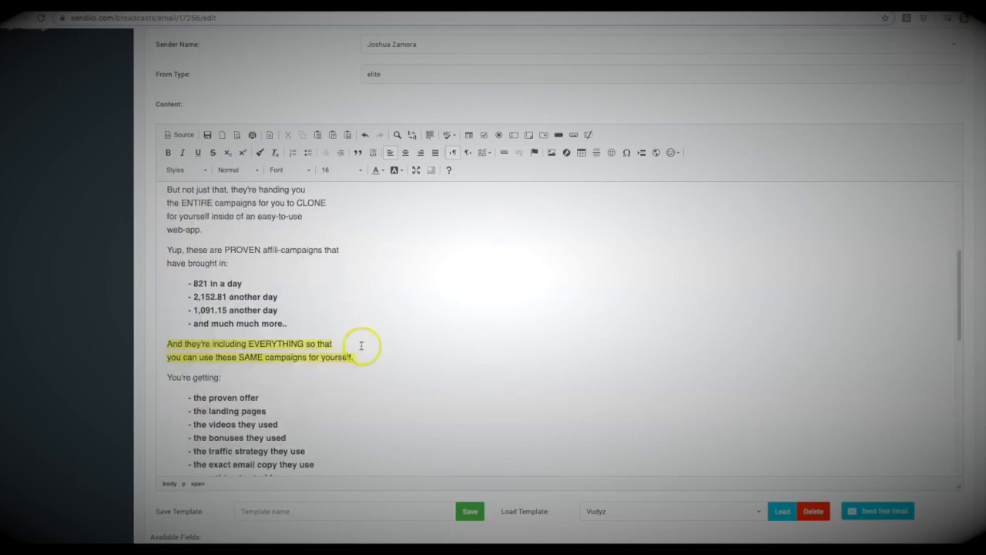
pyautogui.moveTo(363, 357); pyautogui.dragTo(170, 251)
pyautogui.hotkey('ctrl', 'x')
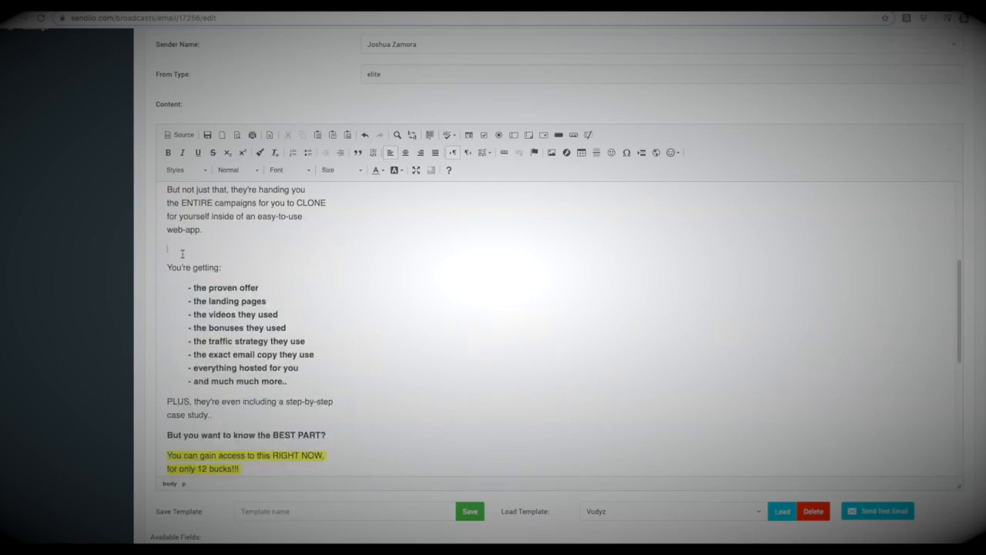
# Step: Paste the cut PROVEN affili-campaigns passage on new lines below the "head over now" paragraph, above the sign-off
pyautogui.scroll(-3, 248, 319)
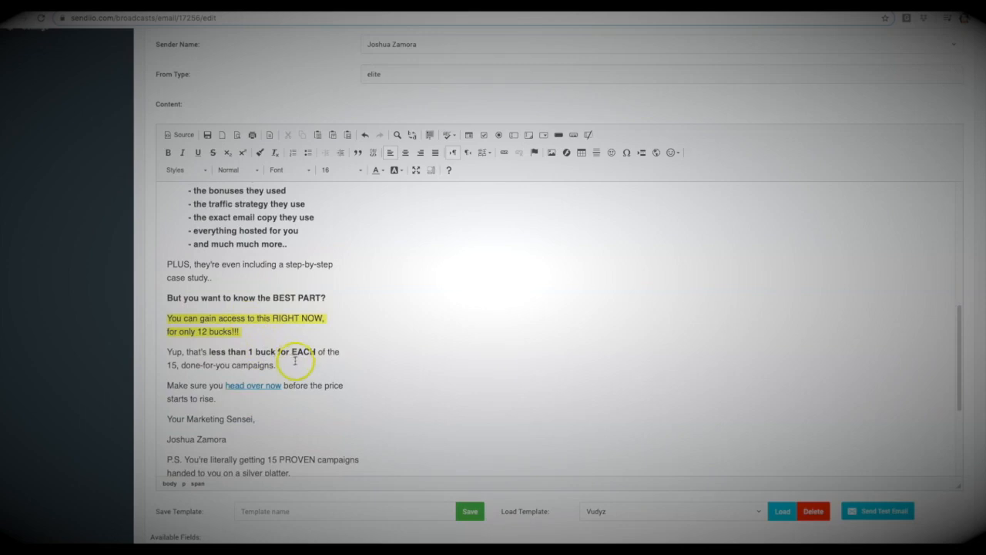
pyautogui.press('Return')
pyautogui.press('Return')
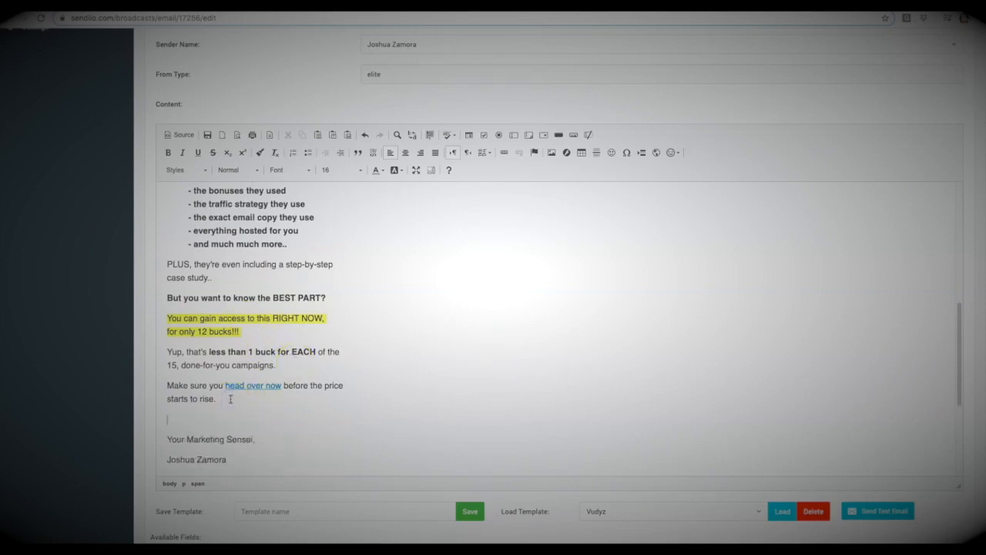
pyautogui.hotkey('ctrl', 'v')
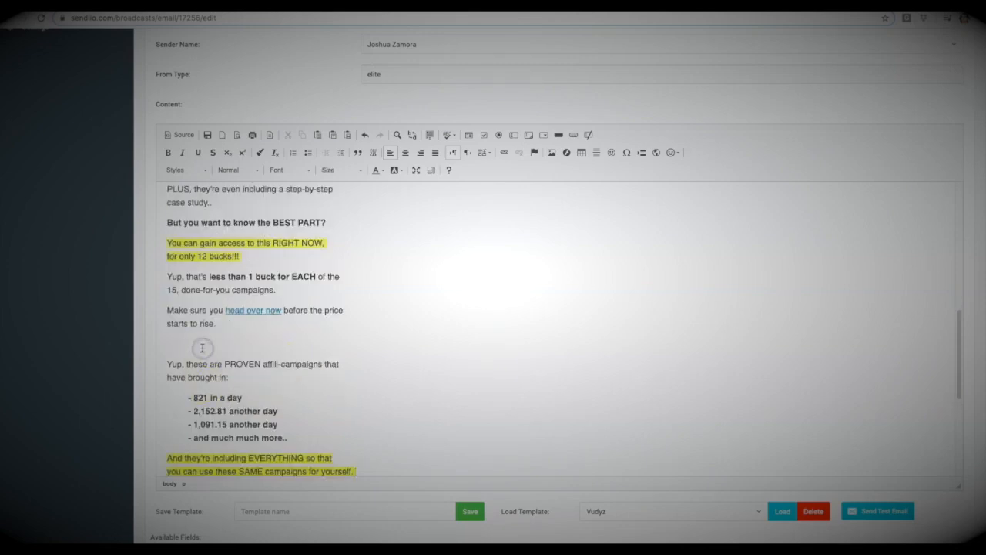
# Step: Remove the blank line above the pasted PROVEN affili-campaigns passage and change its opening "Yup, these" to "These"
pyautogui.press('BackSpace')
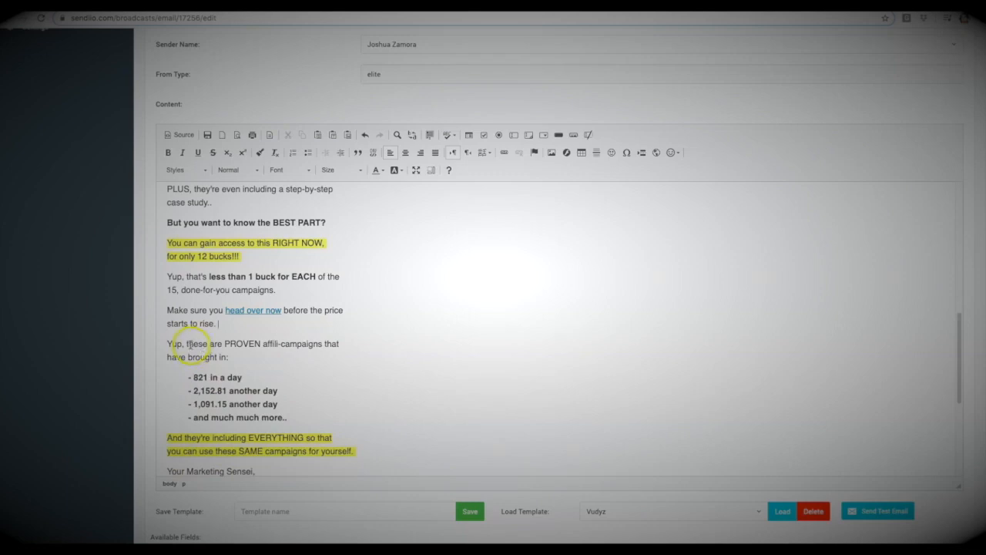
pyautogui.moveTo(185, 344); pyautogui.dragTo(166, 345)
pyautogui.write('T')
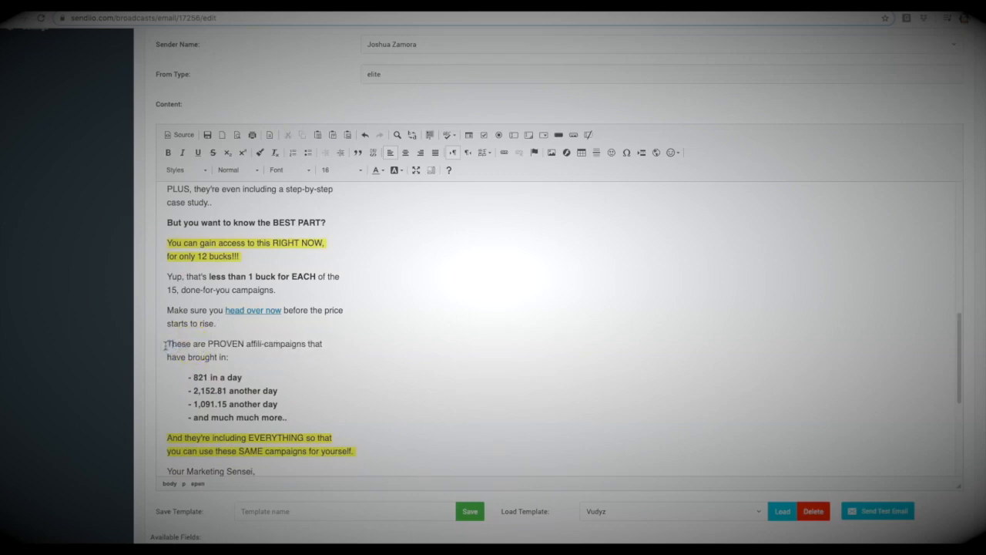
# Step: Italicize the word "Why" near the beginning of the email body
pyautogui.scroll(10, 240, 344)
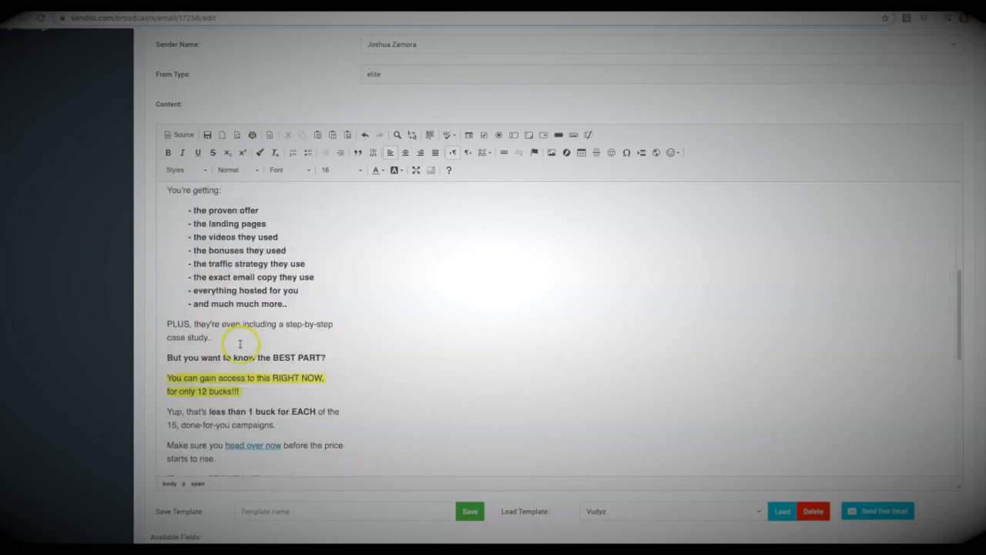
pyautogui.doubleClick(176, 256)
pyautogui.click(183, 154)
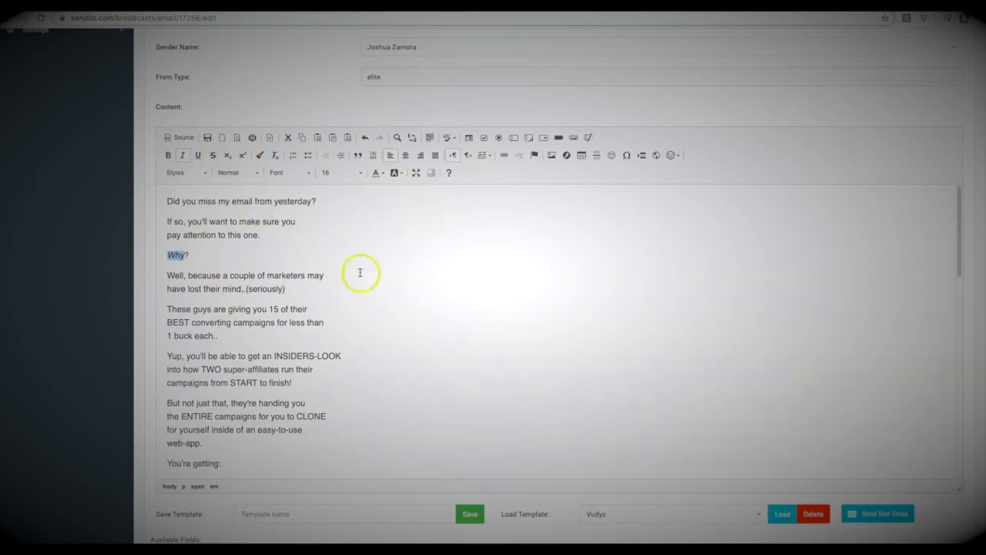
# Step: Bold the paragraph "These guys are giving you 15 of their BEST converting campaigns for less than 1 buck each.."
pyautogui.scroll(-3, 266, 300)
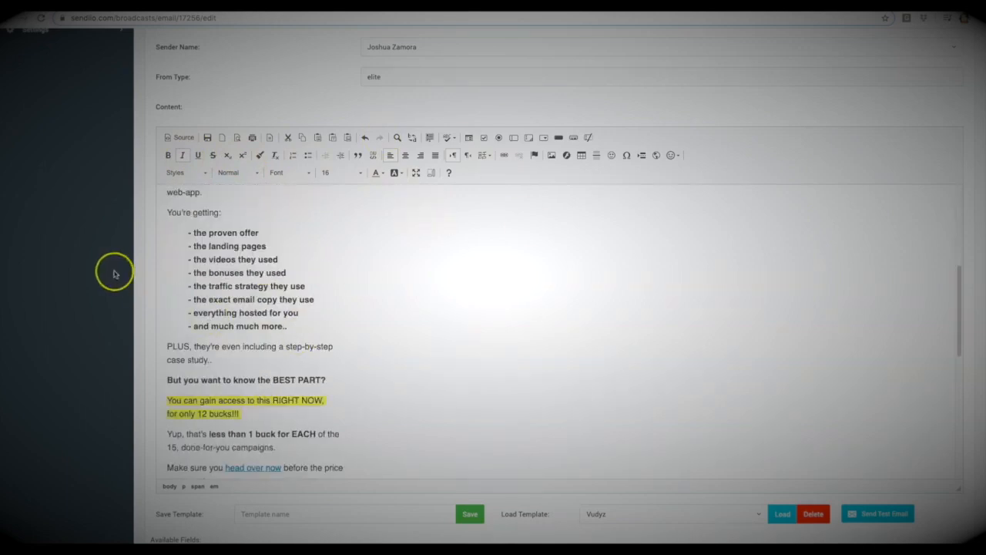
pyautogui.scroll(-1, 115, 273)
pyautogui.scroll(-2, 370, 311)
pyautogui.scroll(6, 371, 312)
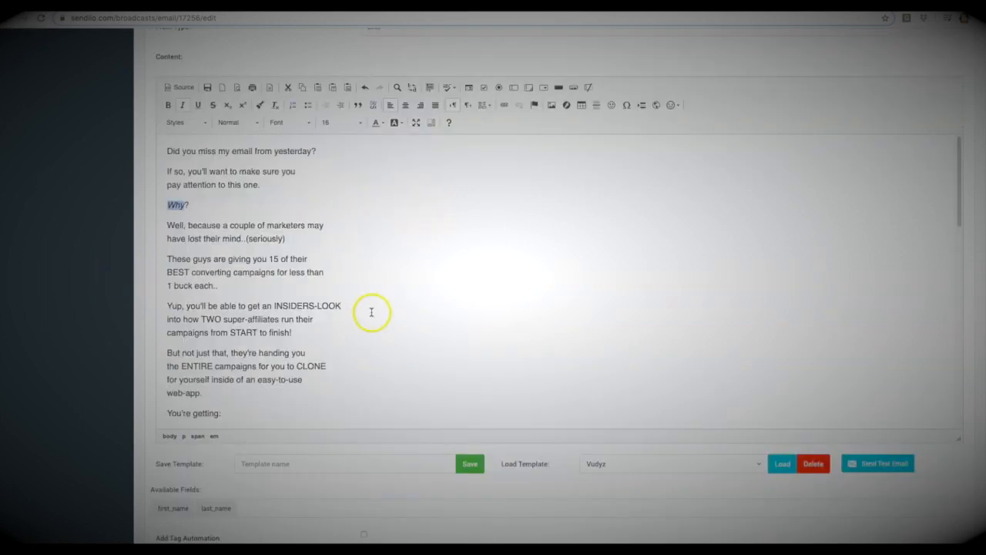
pyautogui.moveTo(226, 286); pyautogui.dragTo(166, 260)
pyautogui.click(169, 105)
# Step: Highlight the paragraph from "But not just that, they're handing you" to "web-app." in yellow
pyautogui.scroll(-1, 251, 299)
pyautogui.moveTo(204, 376); pyautogui.dragTo(162, 337)
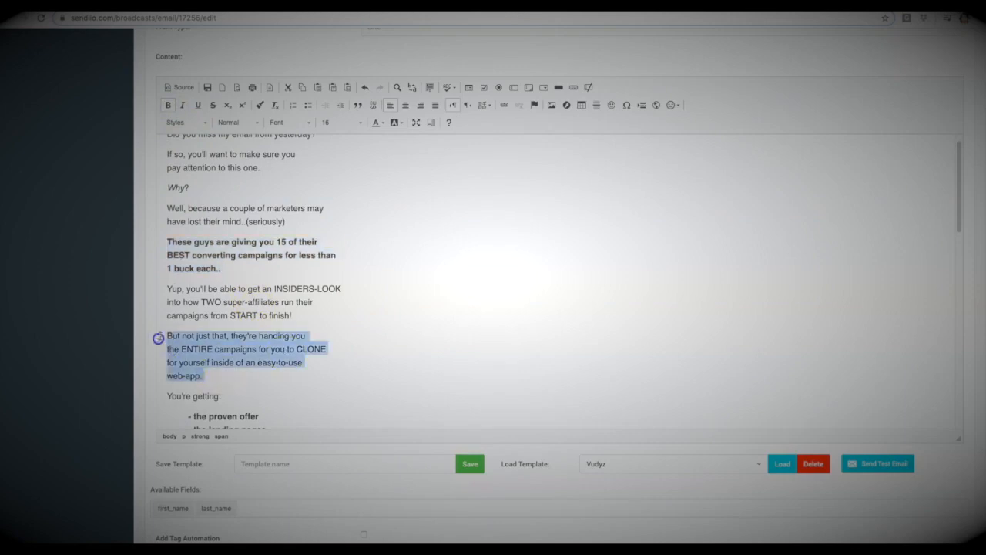
pyautogui.click(401, 125)
pyautogui.click(447, 213)
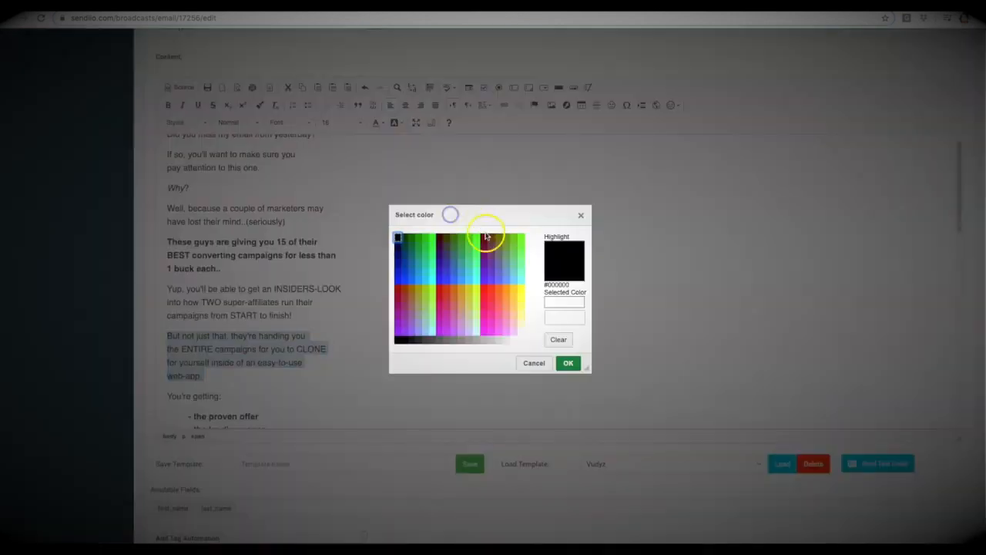
pyautogui.doubleClick(522, 307)
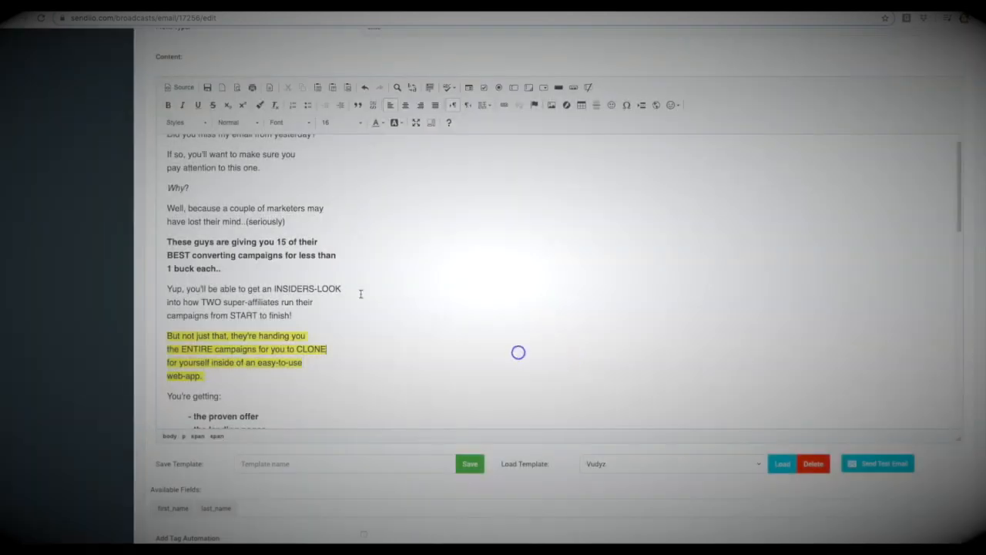
# Step: Save the edited email content as a template named "Smash day 2"
pyautogui.scroll(-10, 360, 293)
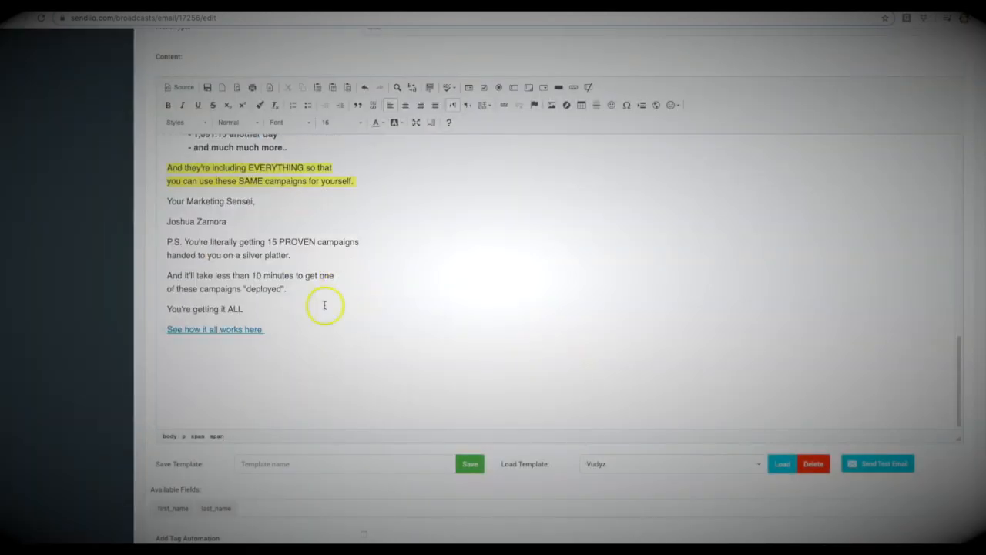
pyautogui.scroll(10, 254, 304)
pyautogui.scroll(-12, 251, 251)
pyautogui.click(273, 322)
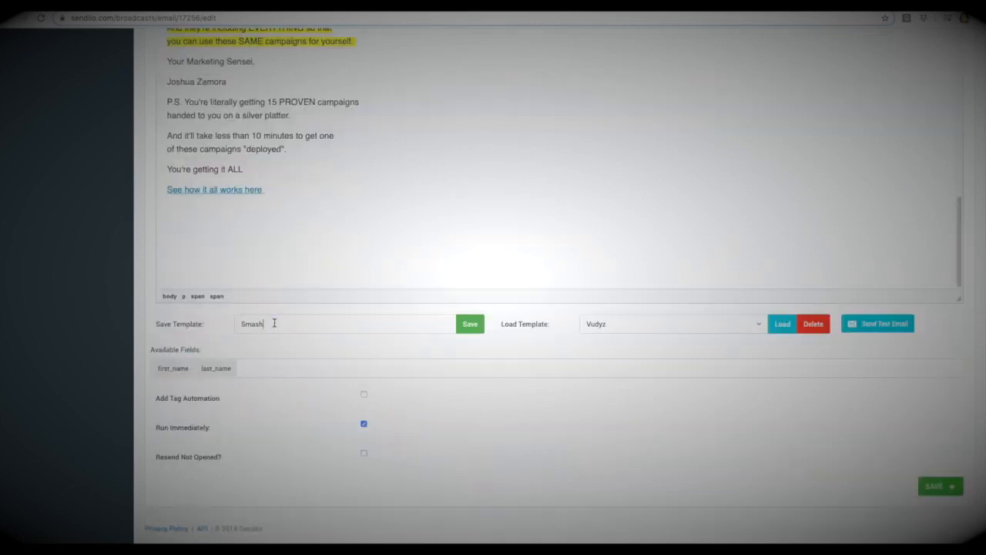
pyautogui.write('Smash day 2')
pyautogui.click(469, 324)
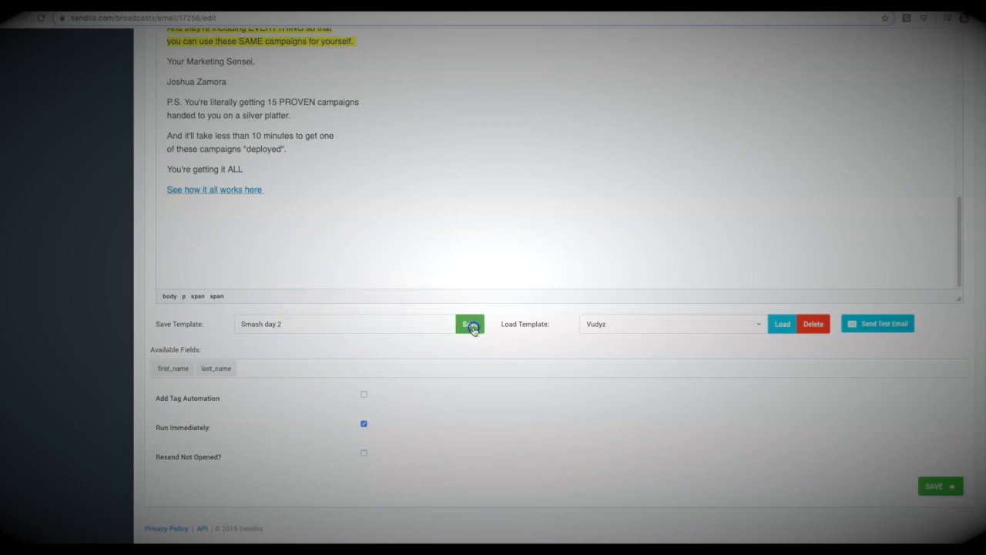
# Step: Look for Smash day 2 among the loadable templates and view the test email dialog, closing both
pyautogui.click(670, 324)
pyautogui.scroll(-3, 669, 395)
pyautogui.scroll(-5, 670, 394)
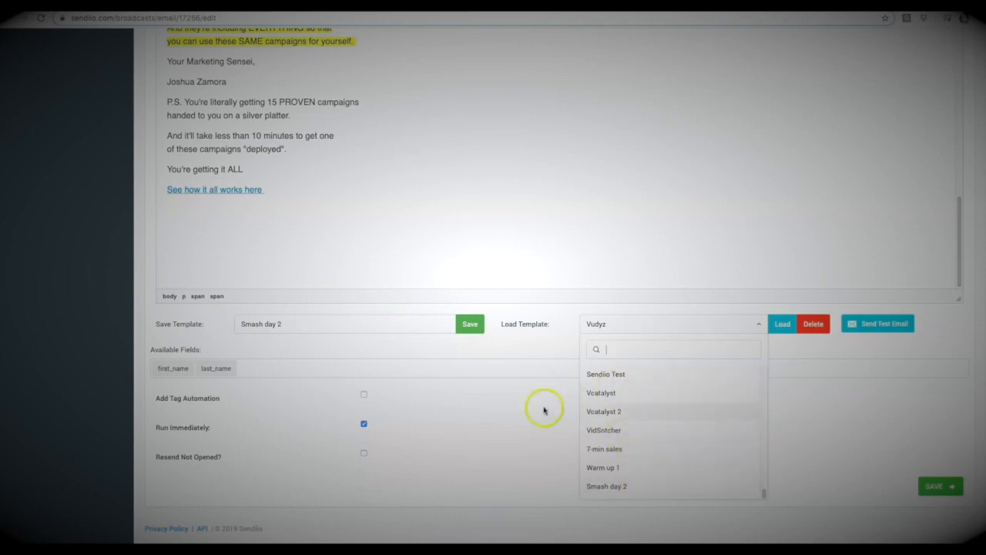
pyautogui.click(542, 352)
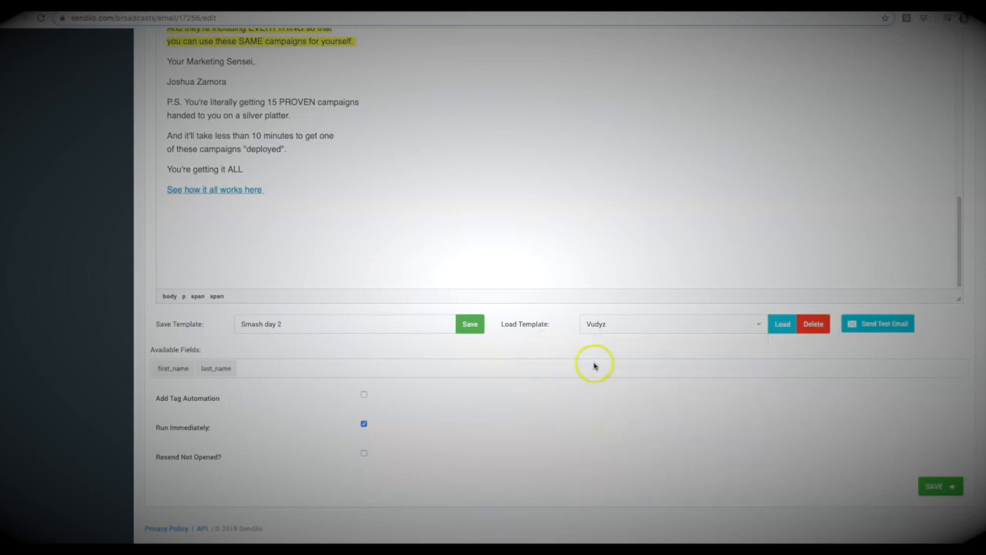
pyautogui.click(905, 324)
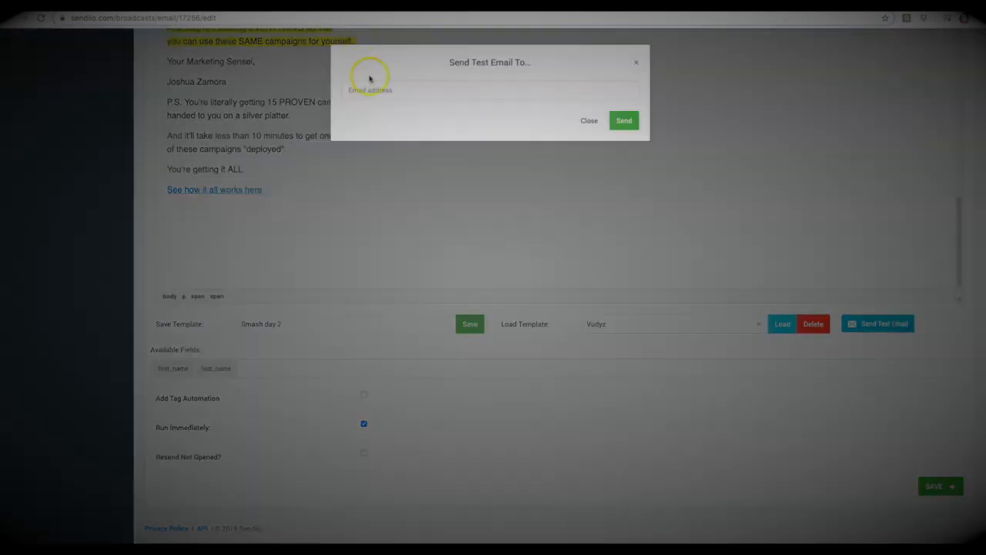
pyautogui.click(638, 65)
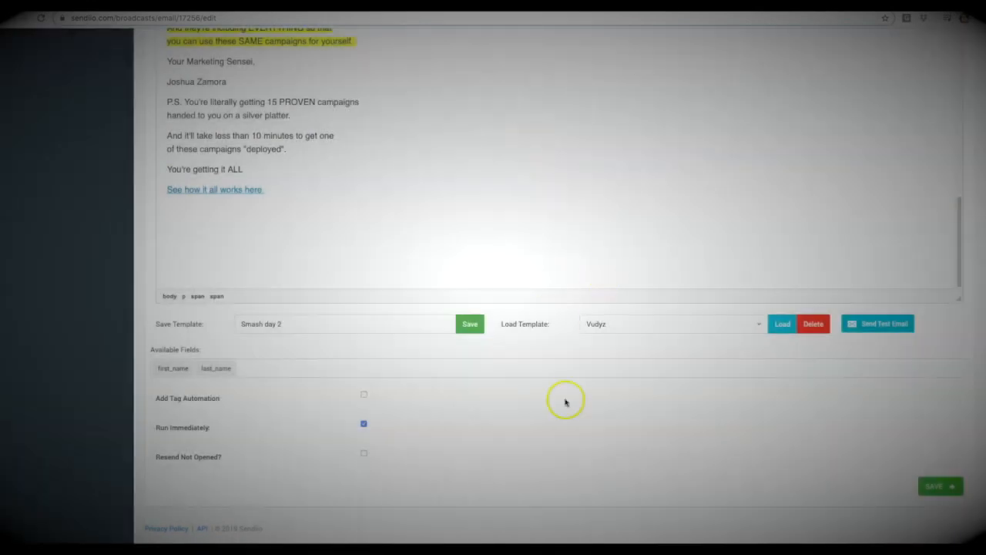
# Step: Enable tag automation that adds Opened SEO and removes Test Tag on open, and adds Test Tag when the zamuraiapproved.com/live/smc link is clicked
pyautogui.click(365, 395)
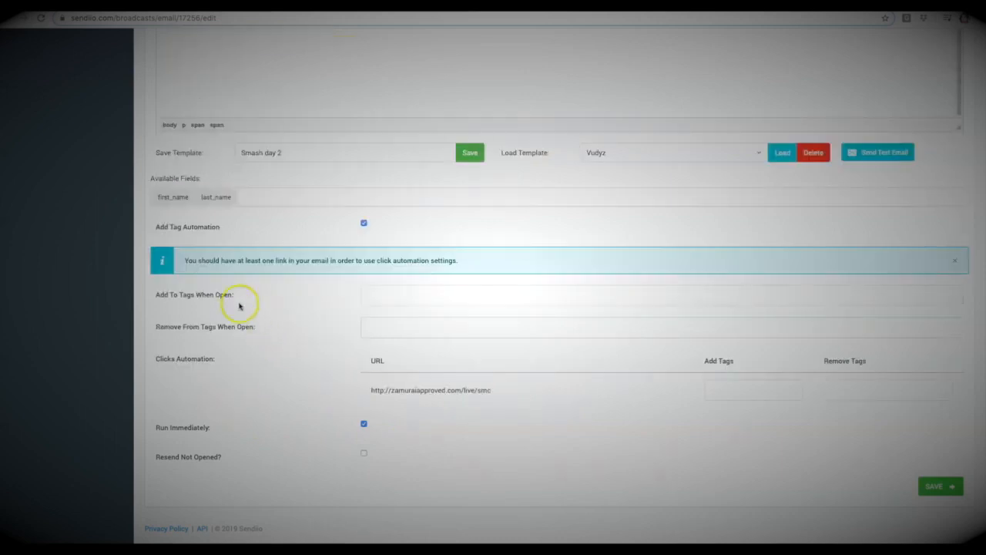
pyautogui.click(403, 295)
pyautogui.click(395, 359)
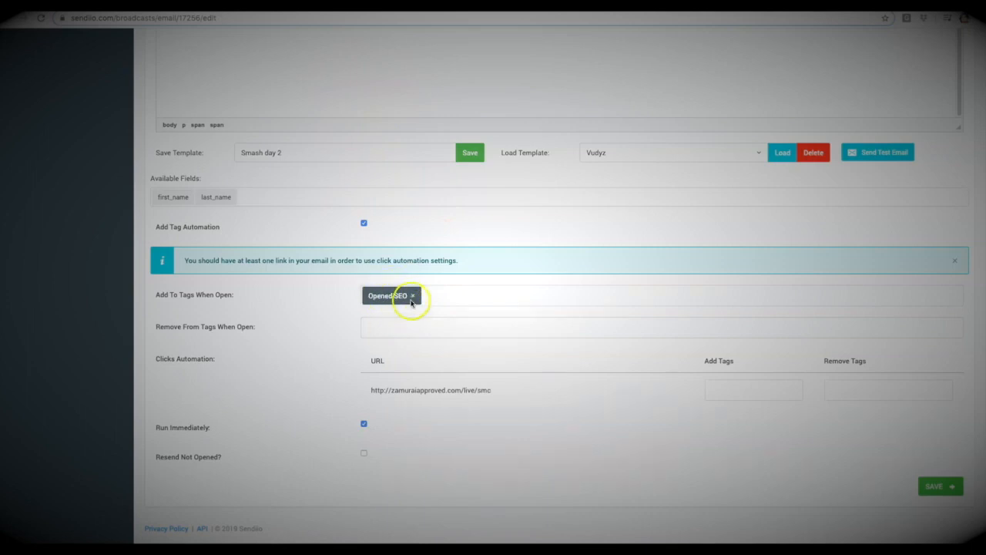
pyautogui.click(377, 328)
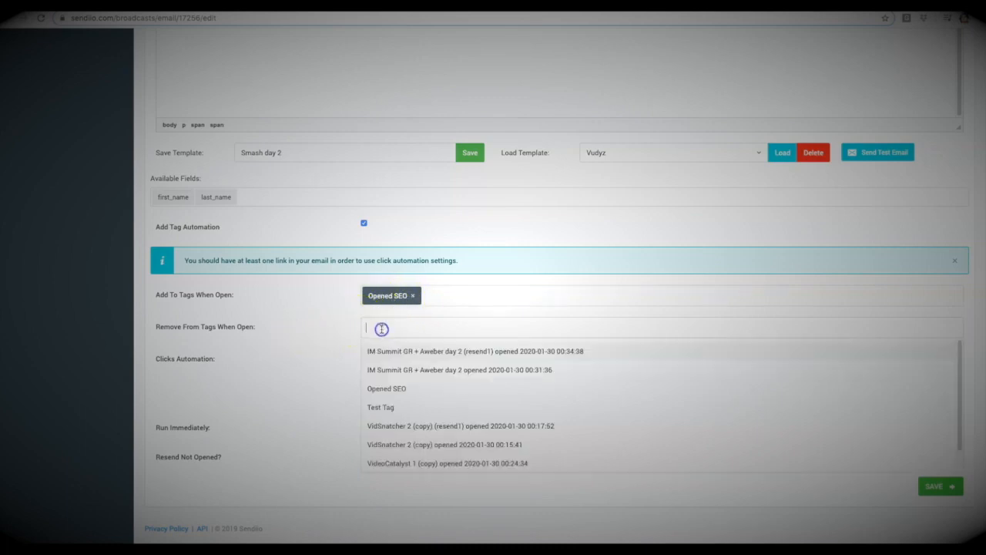
pyautogui.click(404, 407)
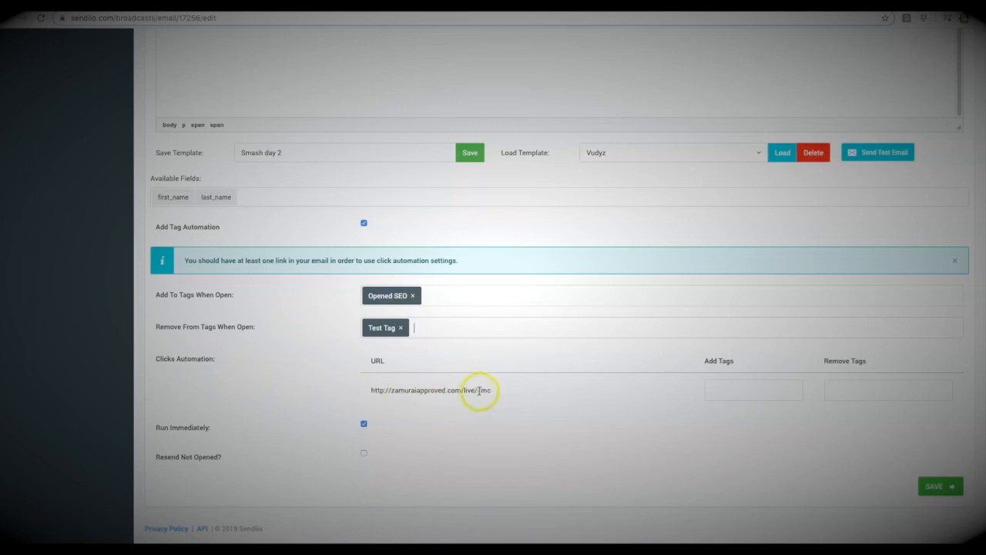
pyautogui.click(762, 390)
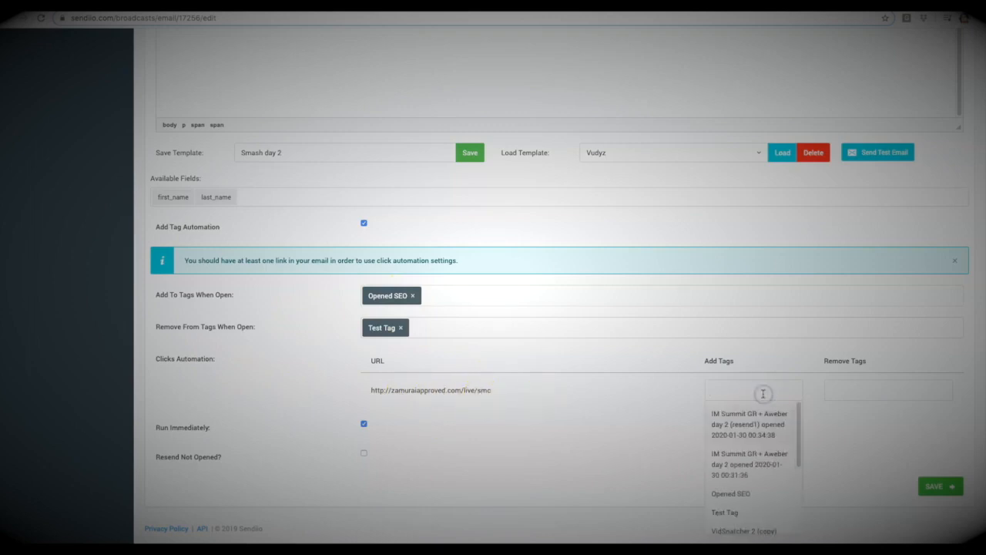
pyautogui.click(744, 512)
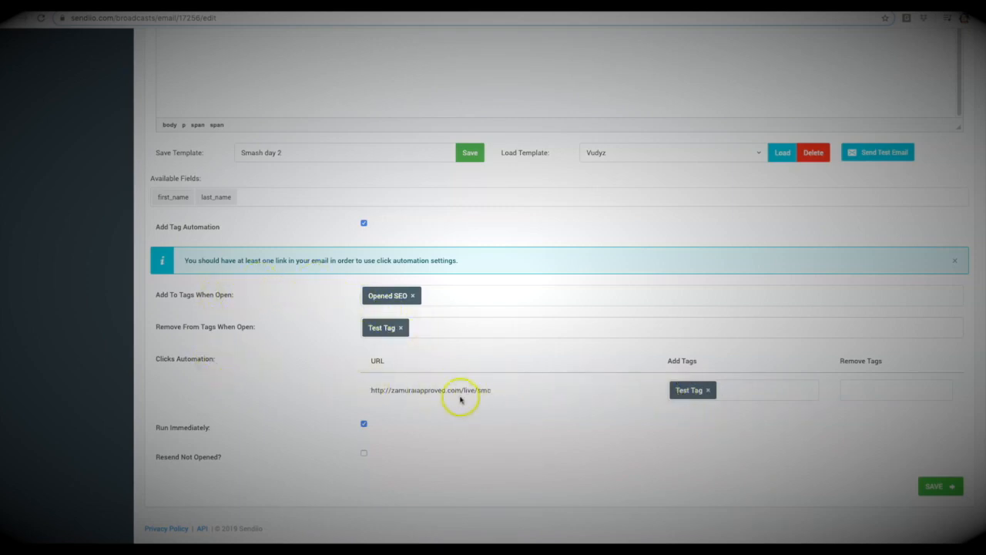
# Step: Turn off Run Immediately so the broadcast uses a scheduled start, and check the timezone choices
pyautogui.click(364, 423)
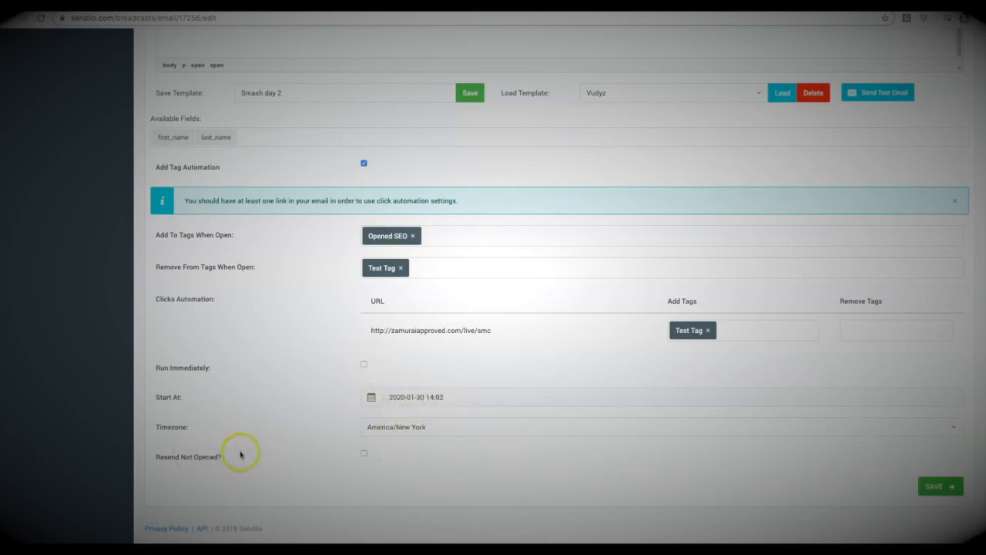
pyautogui.click(402, 429)
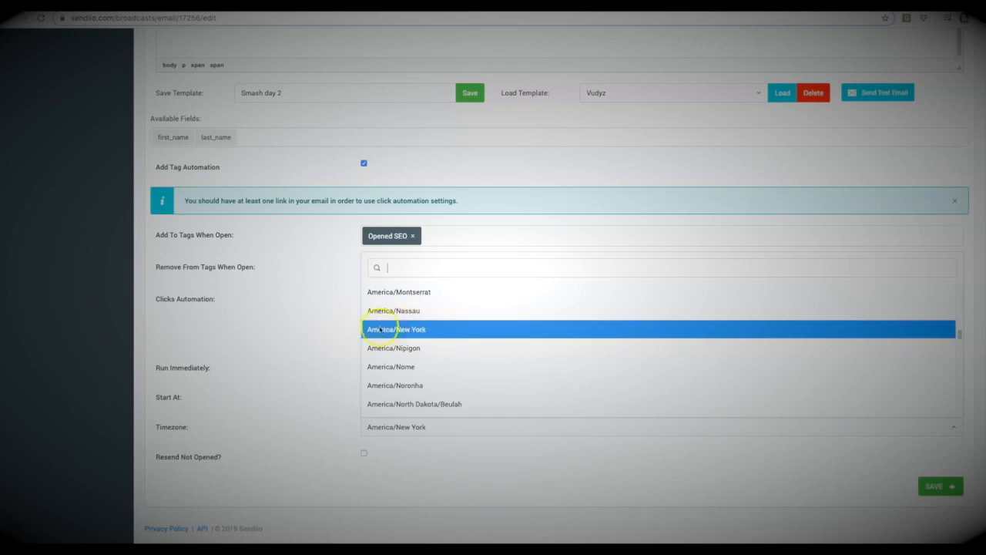
pyautogui.click(322, 344)
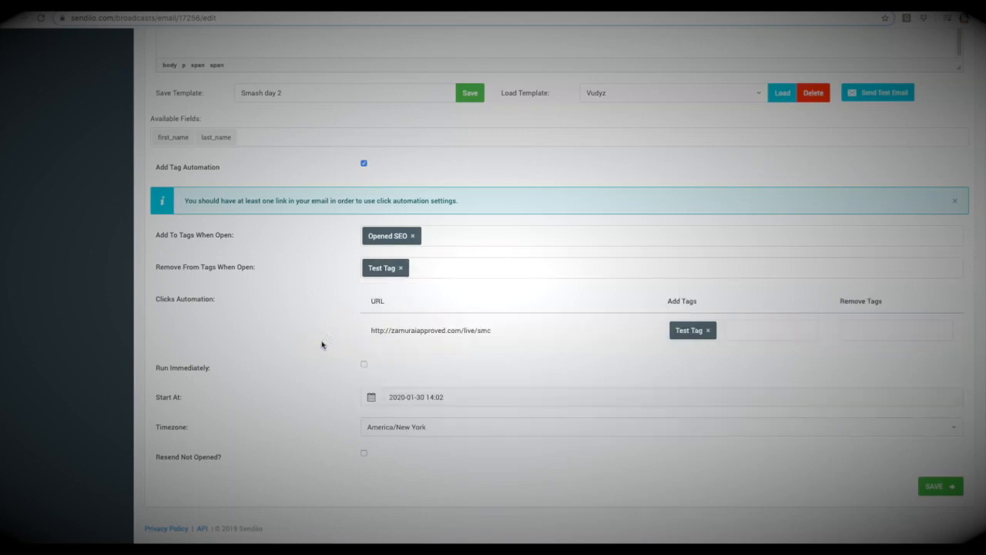
# Step: Enable resending the broadcast to subscribers who have not opened it
pyautogui.moveTo(222, 457); pyautogui.dragTo(152, 455)
pyautogui.click(152, 456)
pyautogui.moveTo(232, 459); pyautogui.dragTo(159, 453)
pyautogui.click(158, 453)
pyautogui.click(365, 456)
pyautogui.scroll(-3, 209, 462)
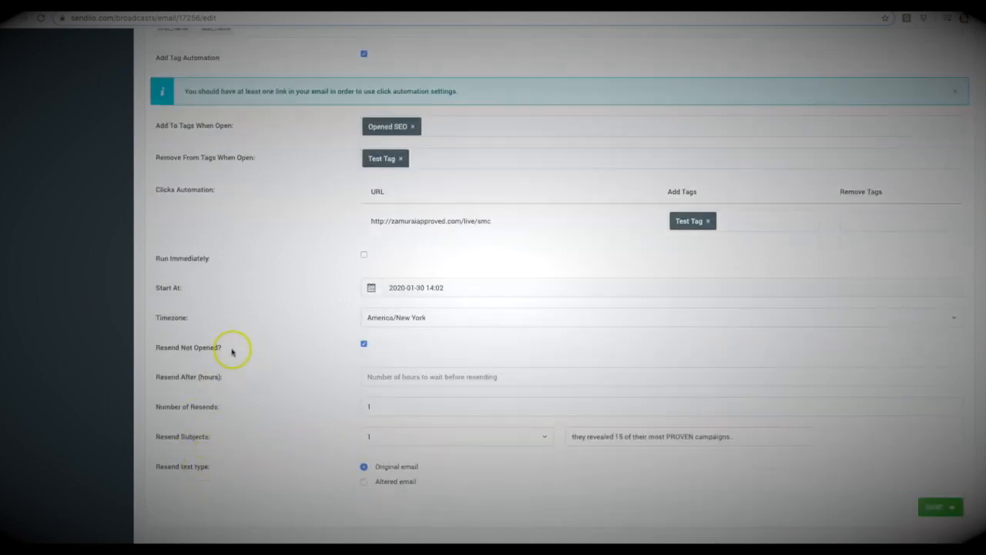
pyautogui.moveTo(227, 350); pyautogui.dragTo(162, 349)
pyautogui.click(163, 349)
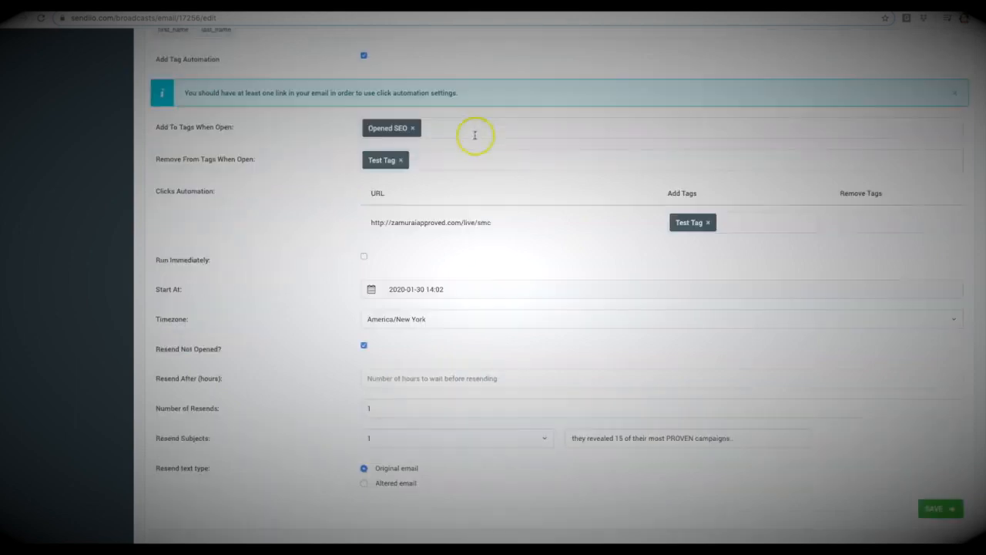
# Step: Set the broadcast to resend after 6 hours with 2 resends
pyautogui.scroll(-1, 453, 318)
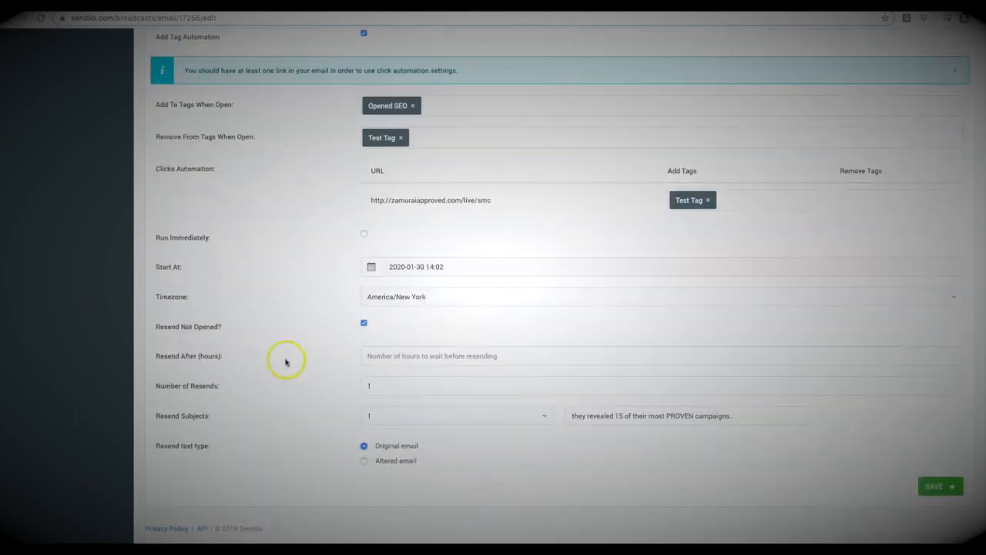
pyautogui.click(418, 358)
pyautogui.write('6')
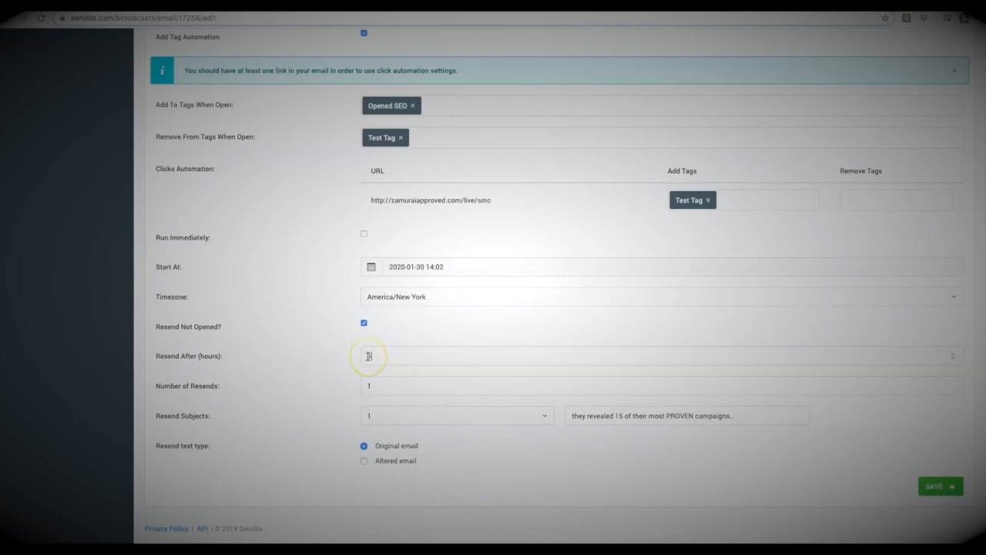
pyautogui.click(369, 354)
pyautogui.click(385, 385)
pyautogui.press('BackSpace')
pyautogui.write('2')
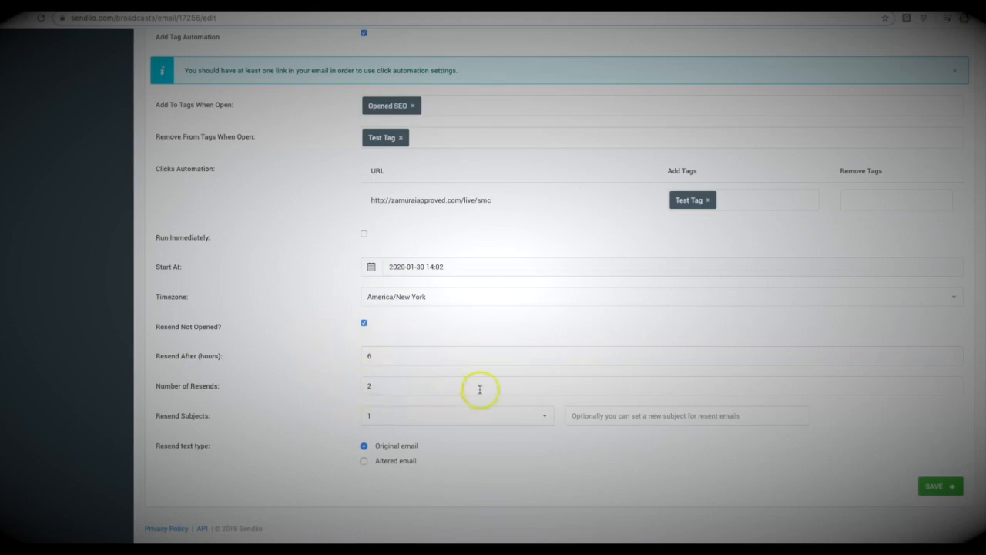
# Step: Check the resend subject choices and set the resend text type to Altered email, showing its editable content
pyautogui.click(521, 416)
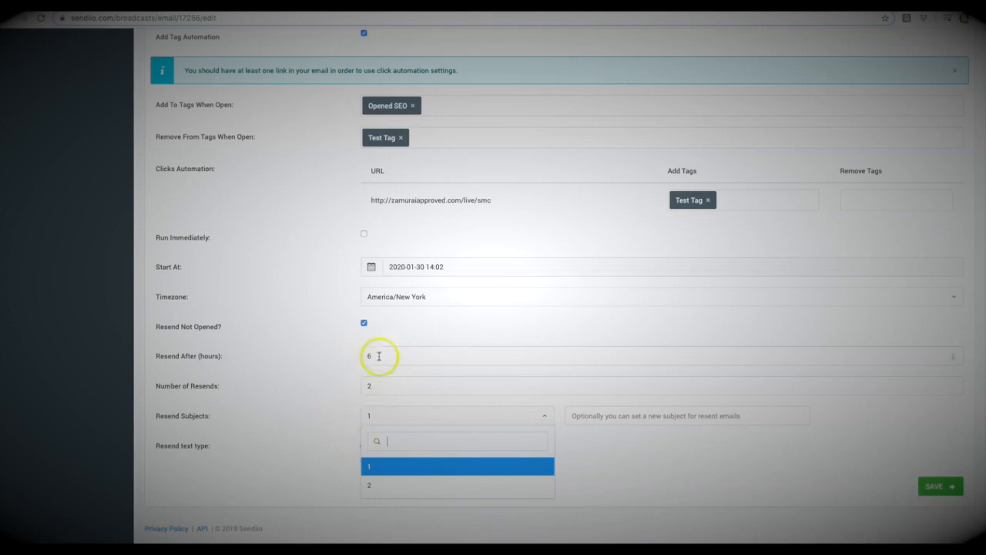
pyautogui.click(343, 360)
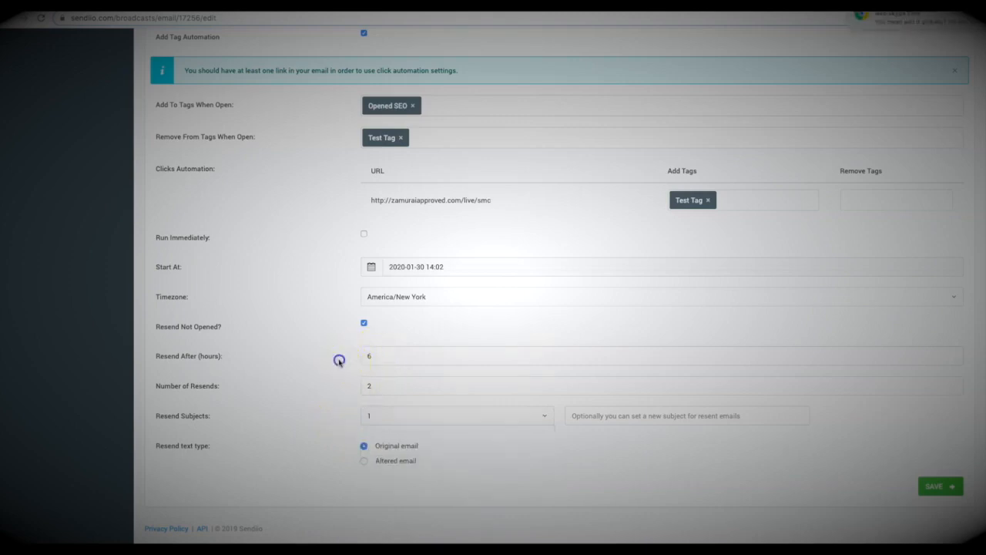
pyautogui.click(363, 460)
pyautogui.scroll(-2, 331, 379)
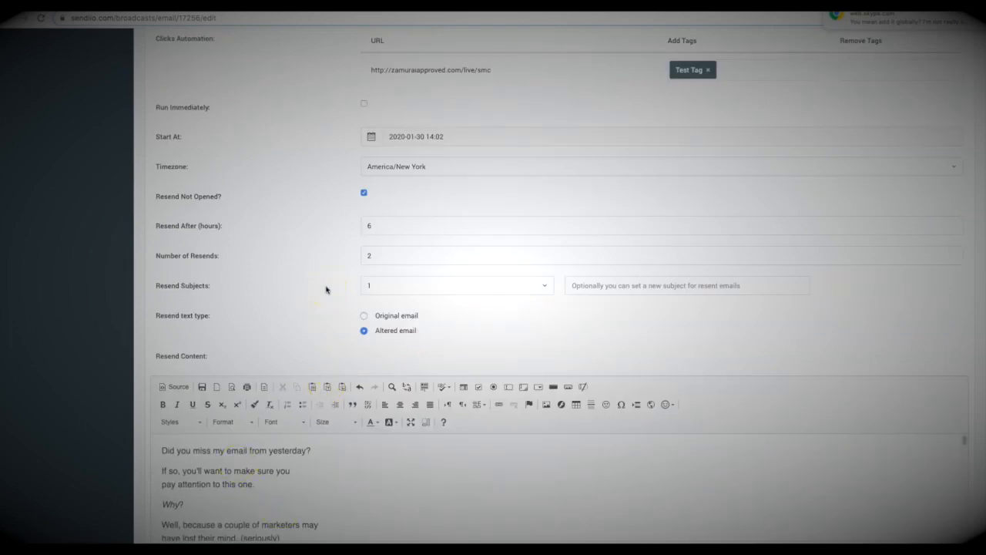
pyautogui.scroll(-1, 329, 285)
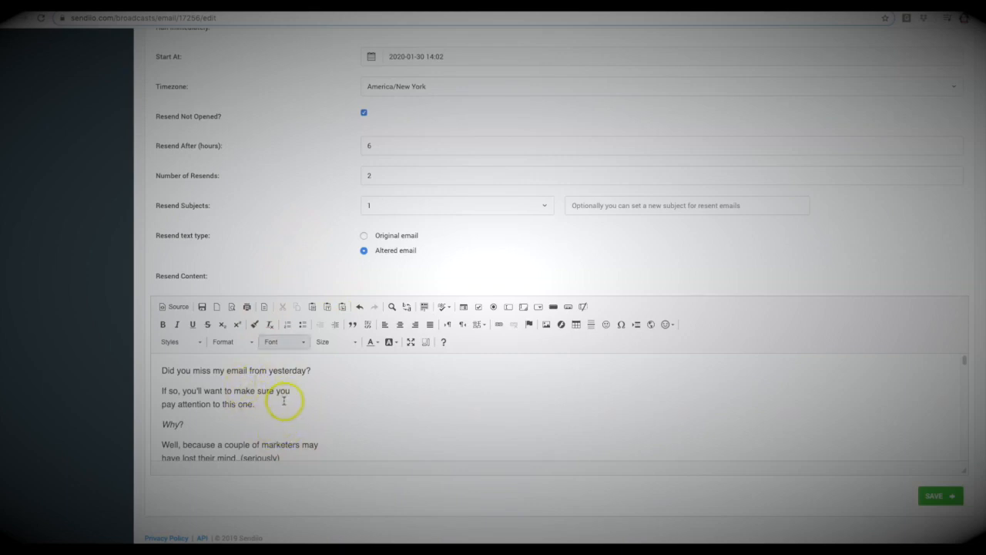
pyautogui.scroll(1, 283, 399)
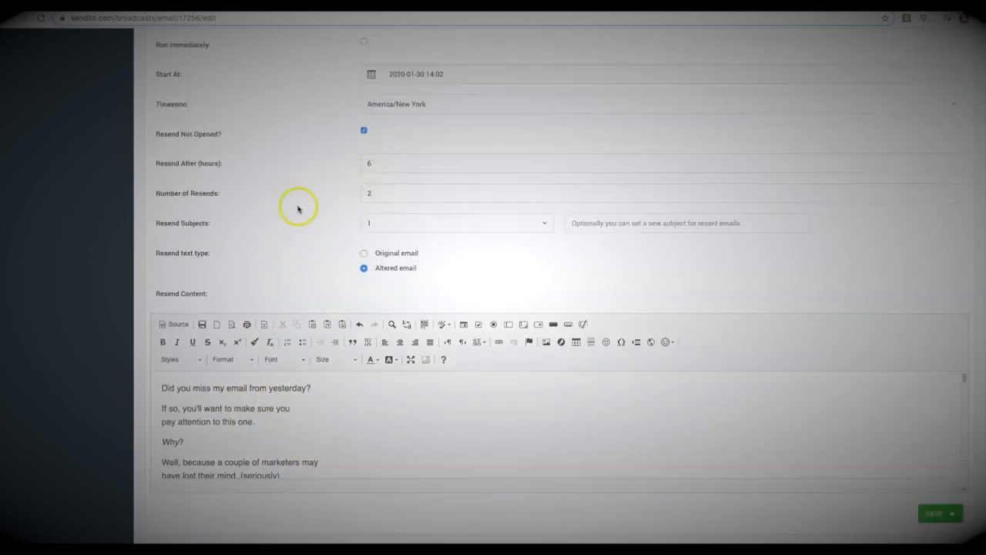
# Step: Set the broadcast's start time to 14:45 on 2020-01-30
pyautogui.scroll(4, 298, 209)
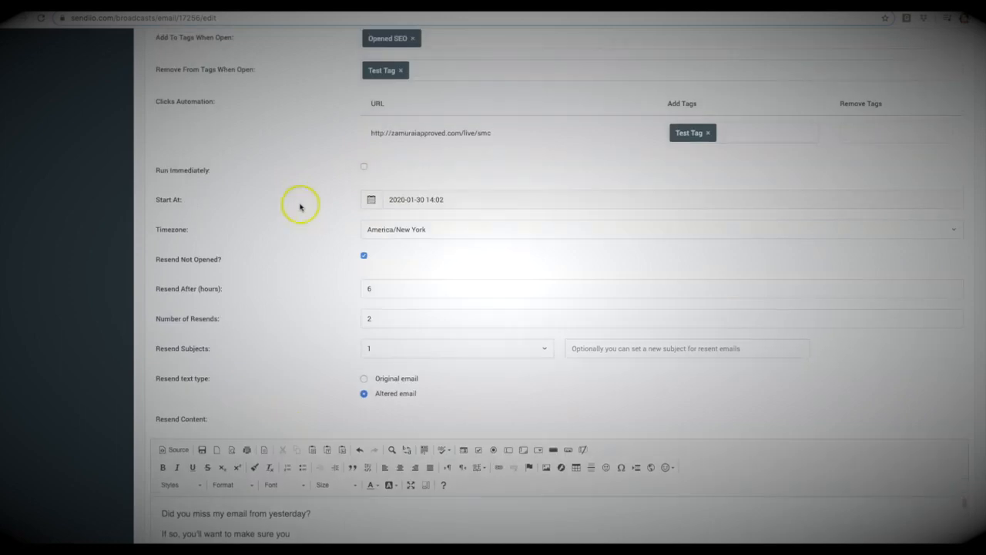
pyautogui.scroll(-5, 352, 285)
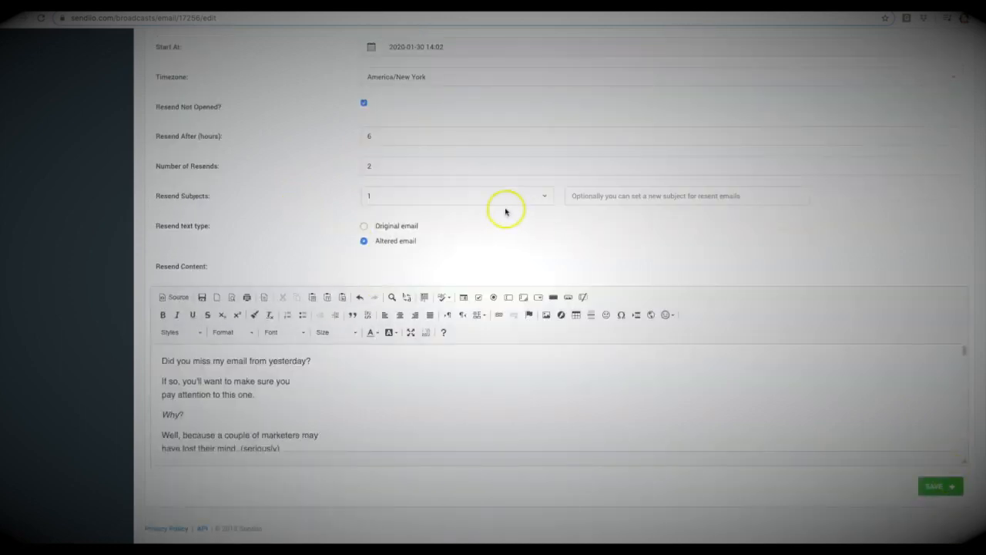
pyautogui.scroll(10, 506, 209)
pyautogui.click(434, 346)
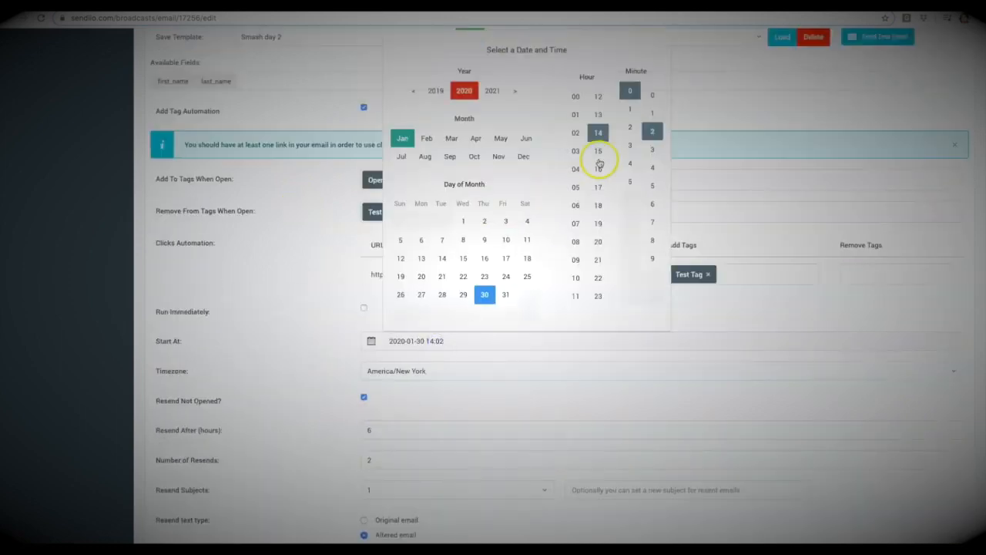
pyautogui.click(630, 163)
pyautogui.click(652, 186)
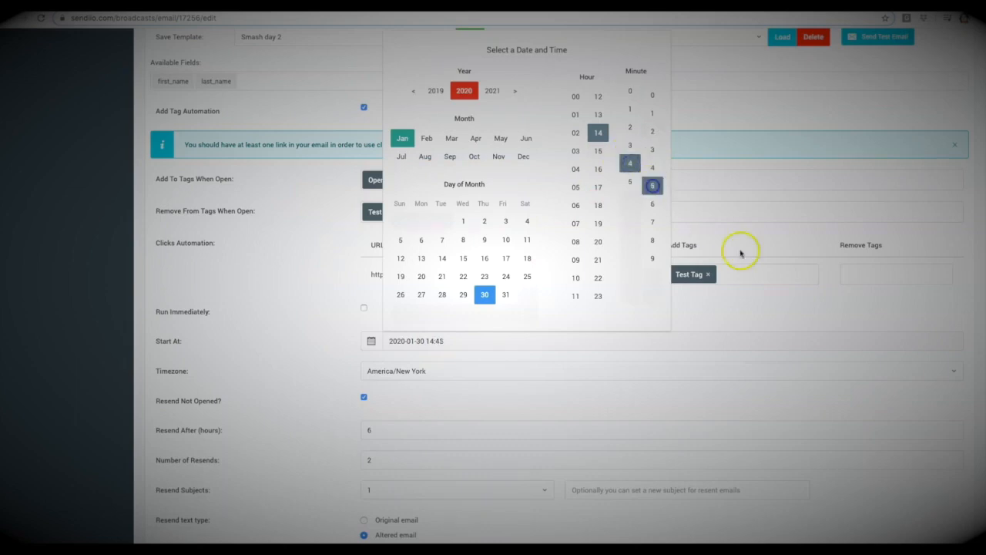
pyautogui.click(781, 314)
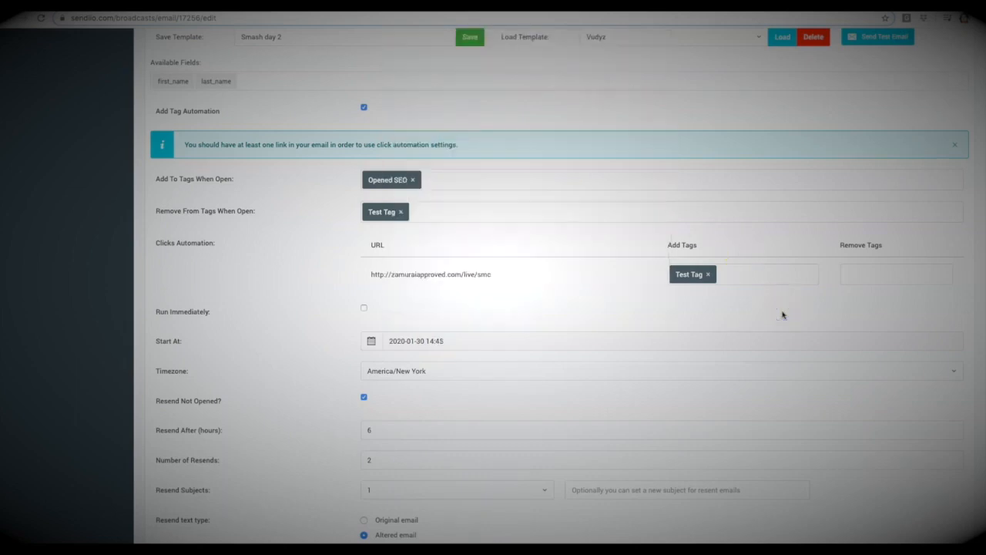
# Step: Save the Smash 2 broadcast with its schedule and resend settings
pyautogui.scroll(-4, 781, 313)
pyautogui.scroll(-1, 832, 383)
pyautogui.click(943, 487)
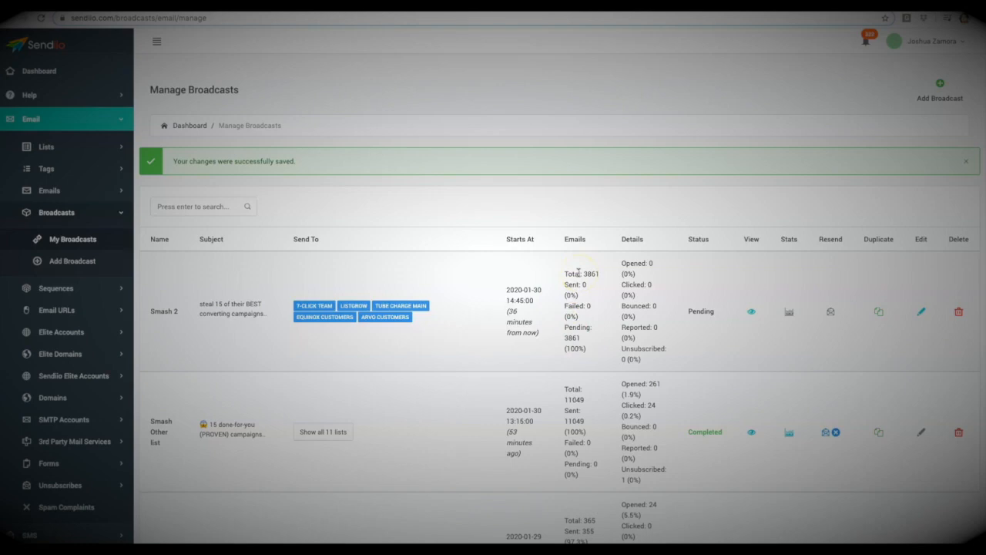
# Step: Open the statistics of the "Smash Other list" broadcast and review its overall totals and charts
pyautogui.scroll(-1, 580, 265)
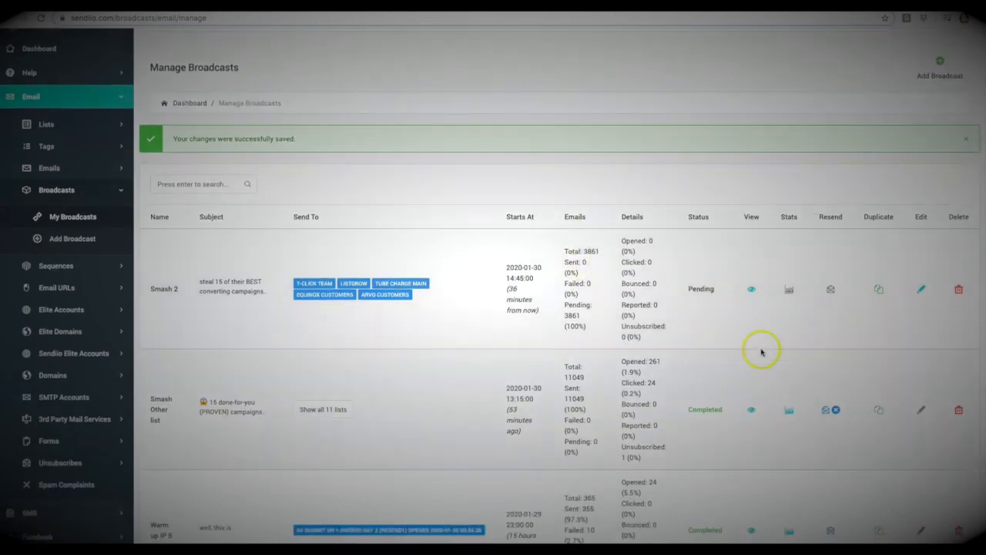
pyautogui.click(788, 413)
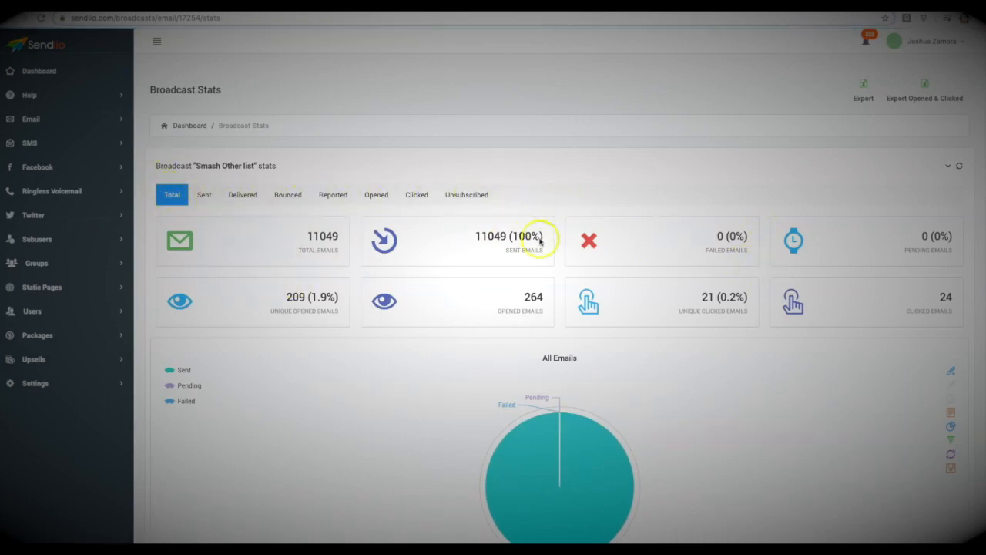
pyautogui.scroll(-3, 558, 194)
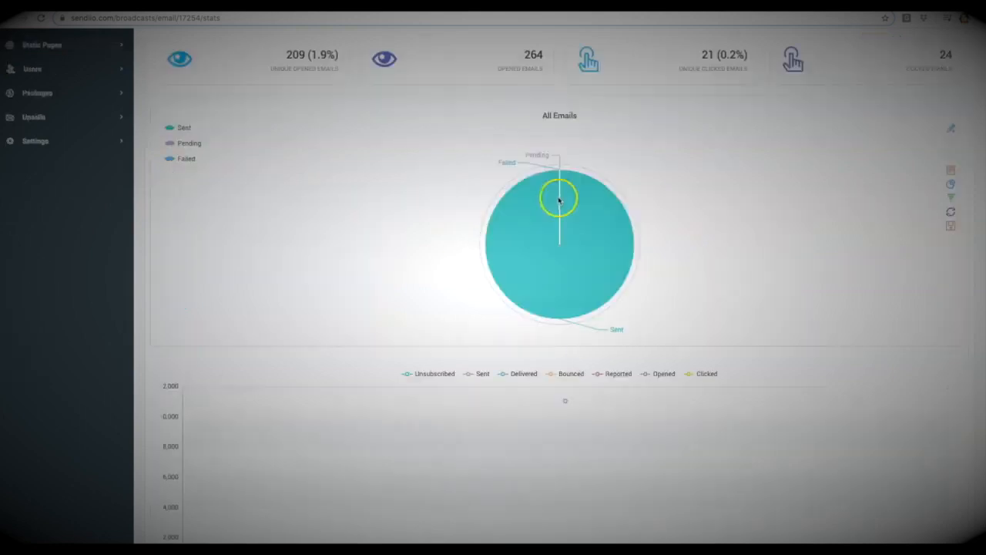
pyautogui.scroll(1, 558, 196)
pyautogui.scroll(3, 558, 198)
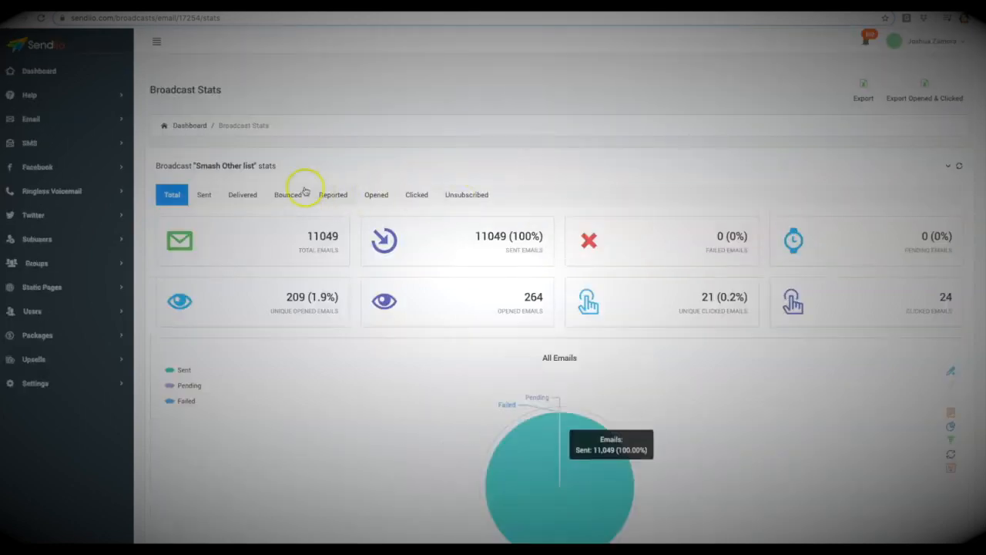
# Step: Examine the broadcast's Opened statistics and the options for emailing those who opened or did not open
pyautogui.click(376, 195)
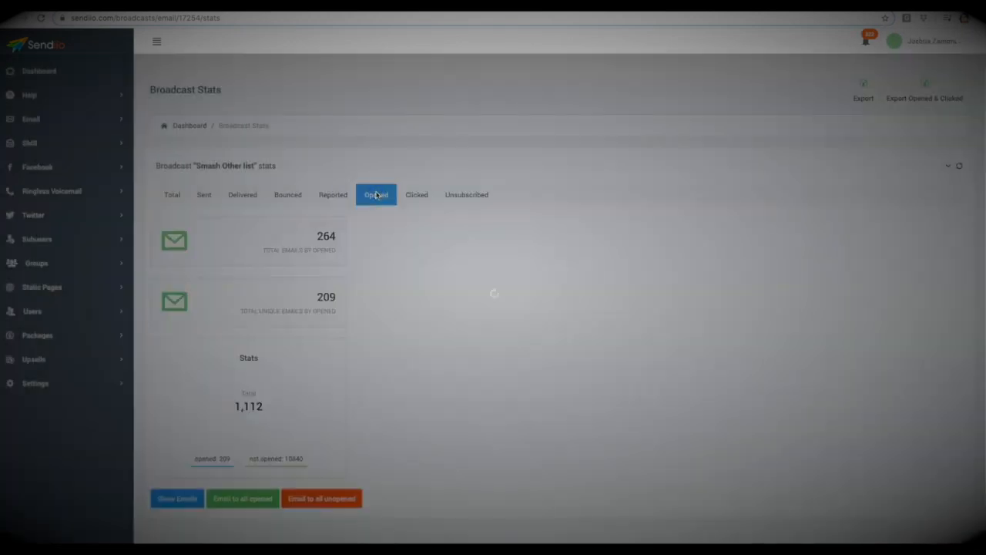
pyautogui.scroll(-1, 308, 347)
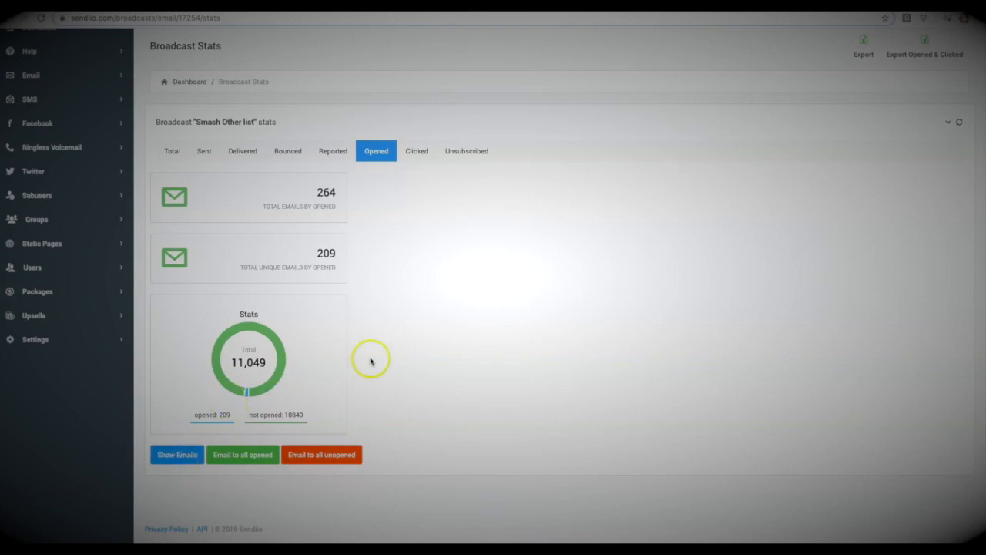
pyautogui.scroll(1, 377, 286)
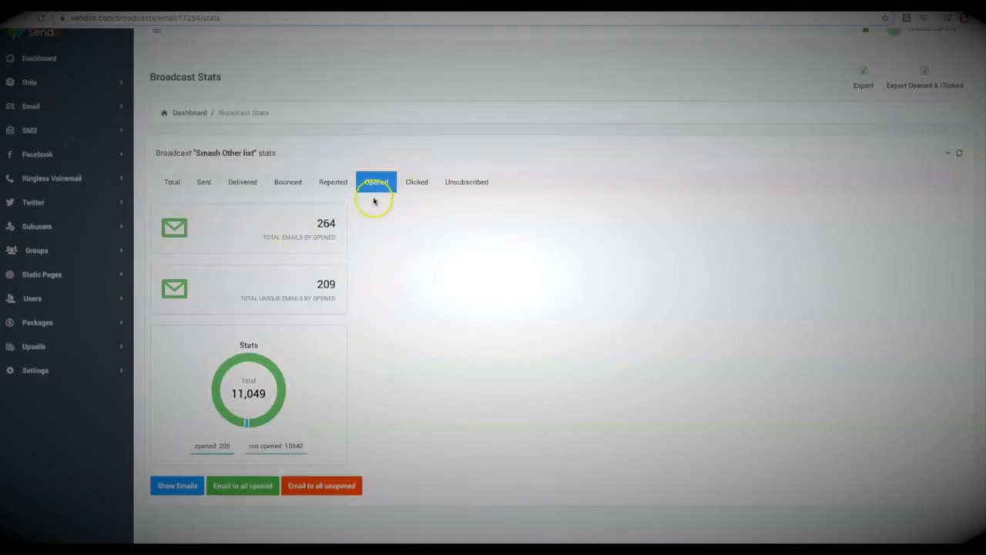
pyautogui.scroll(1, 175, 202)
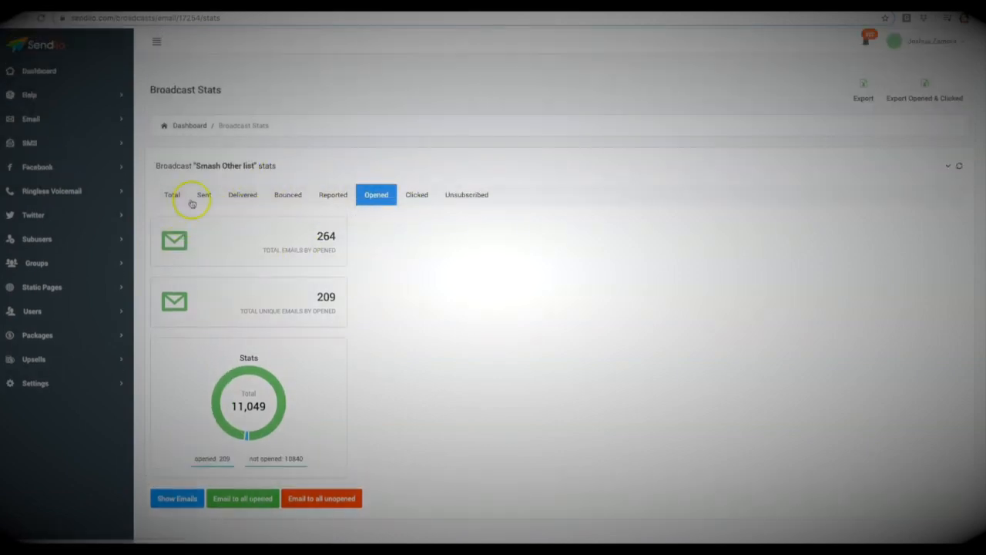
# Step: Return to the list of existing broadcasts and view the Smash 2 email's web page, closing it again
pyautogui.click(42, 119)
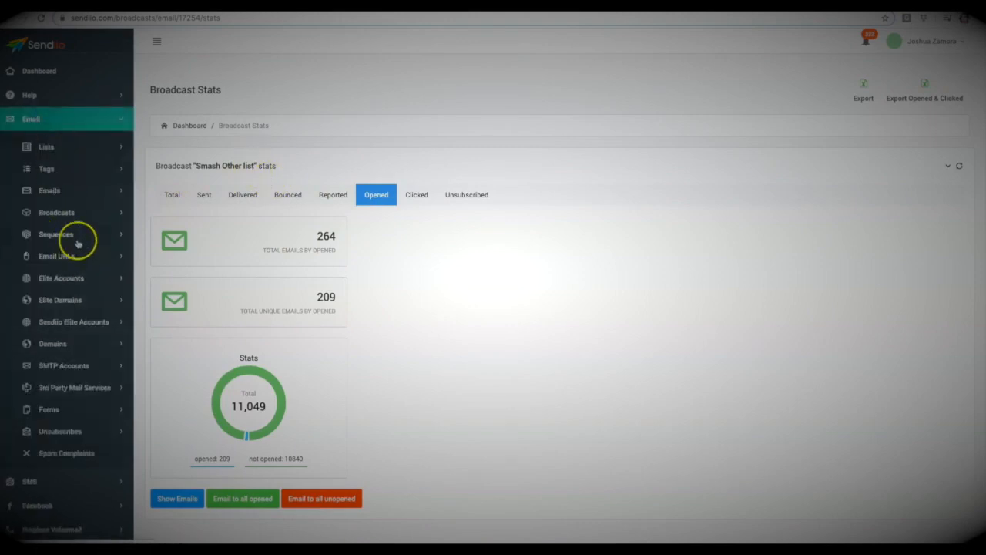
pyautogui.click(66, 213)
pyautogui.click(69, 239)
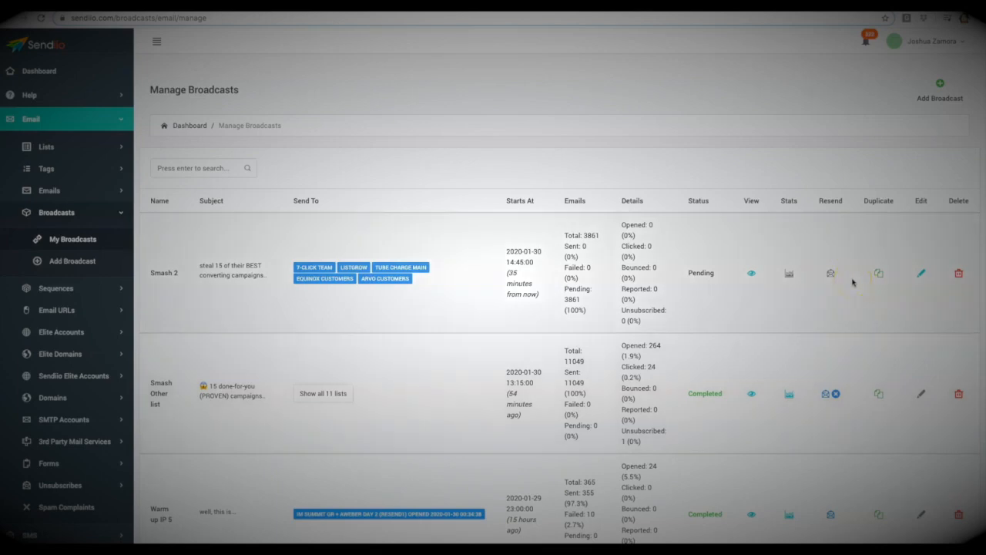
pyautogui.click(752, 273)
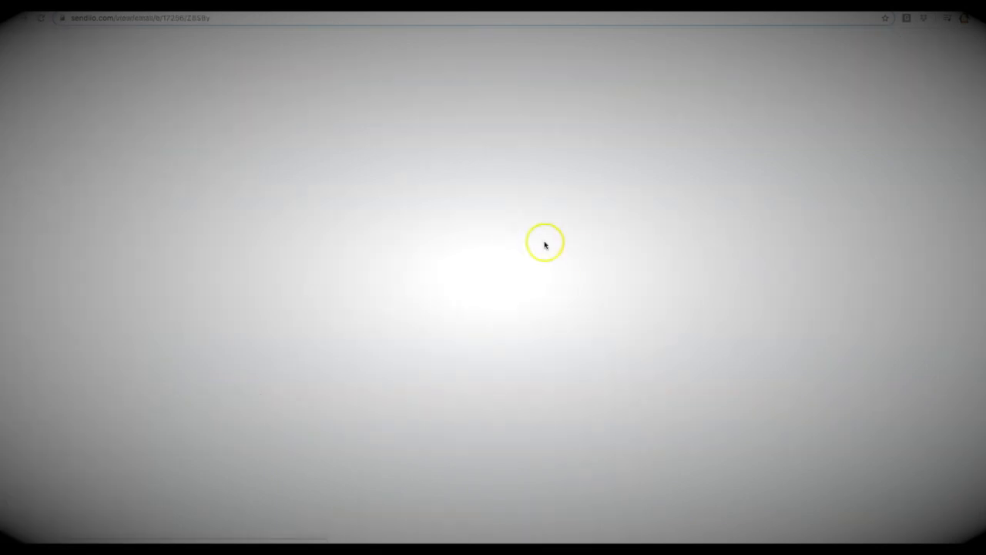
pyautogui.click(191, 17)
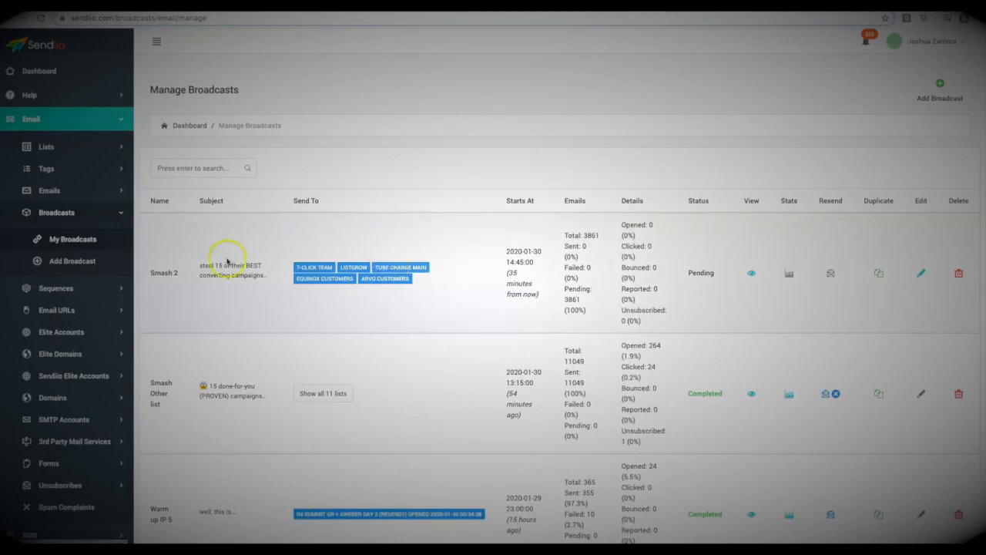
# Step: Show the list of email URLs used across the broadcasts
pyautogui.scroll(-1, 222, 263)
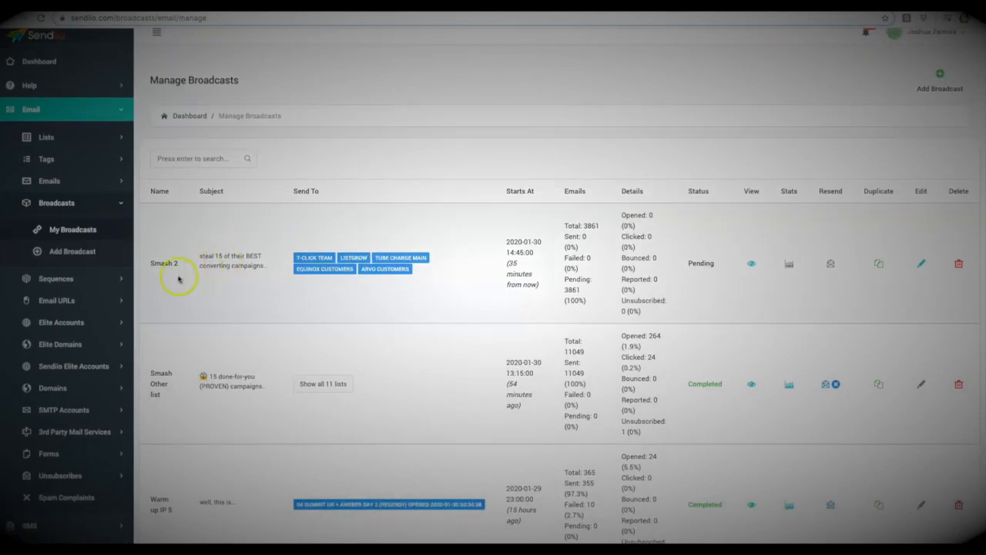
pyautogui.click(69, 300)
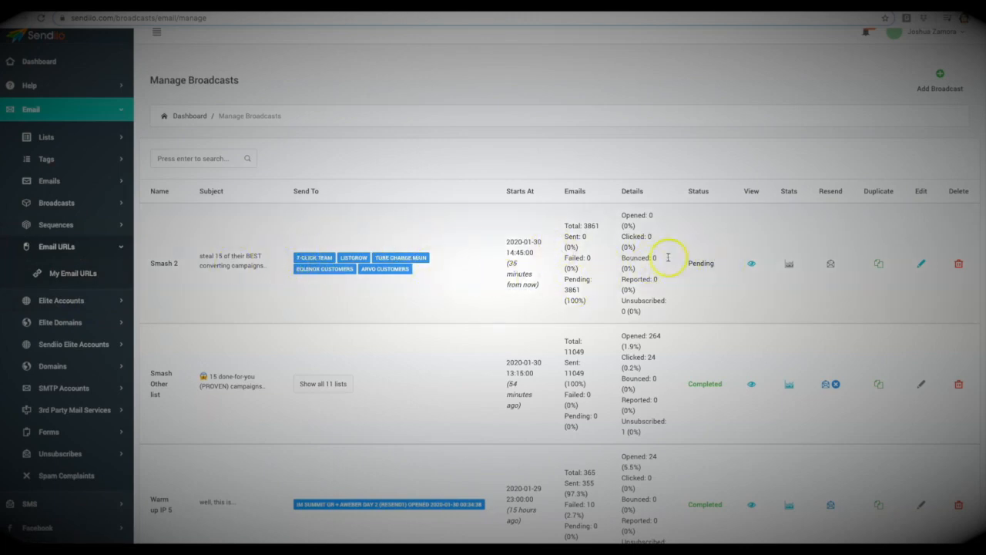
pyautogui.click(82, 274)
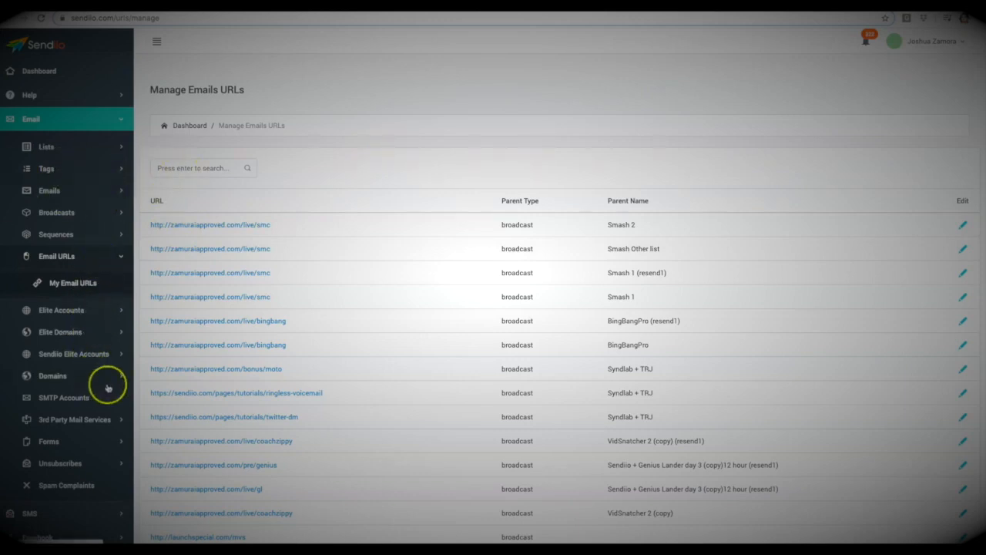
pyautogui.click(66, 440)
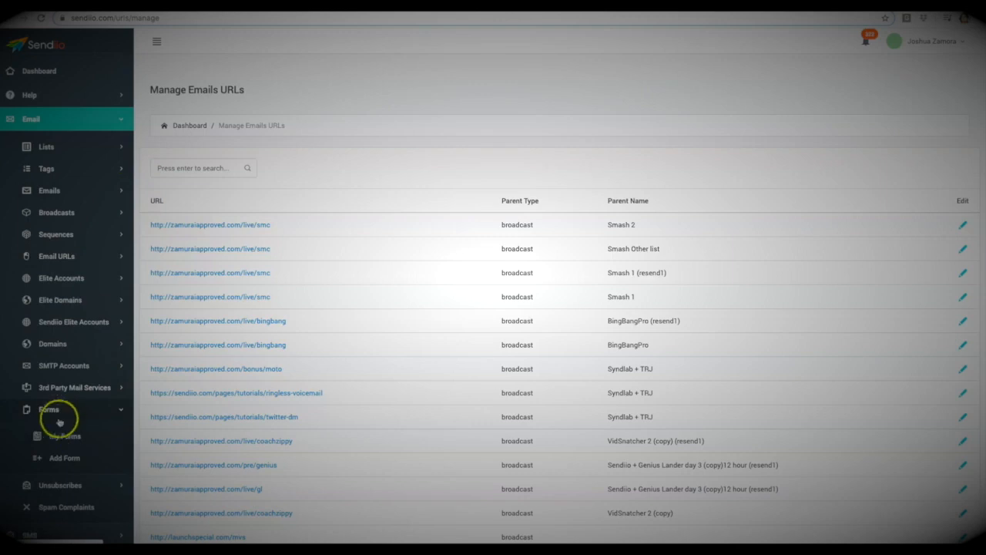
pyautogui.click(70, 412)
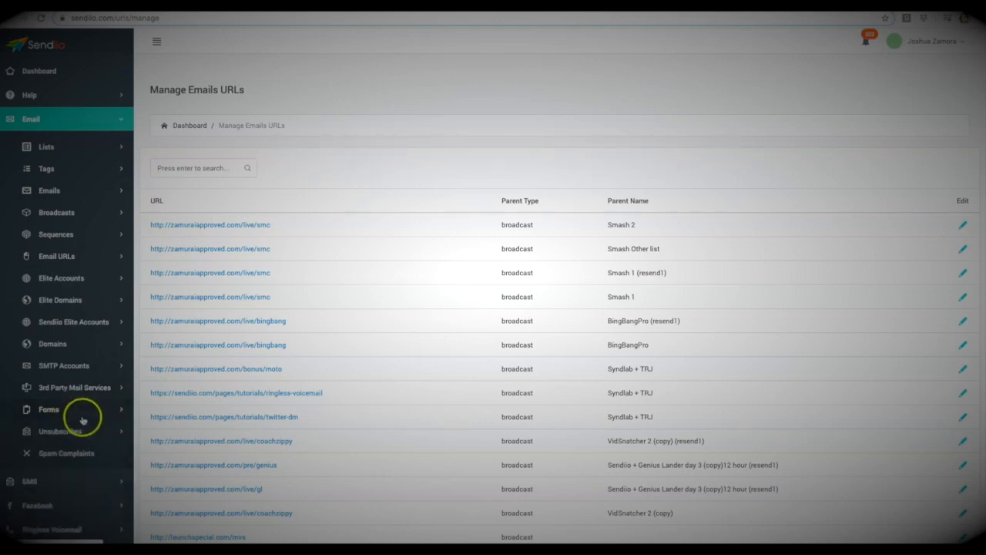